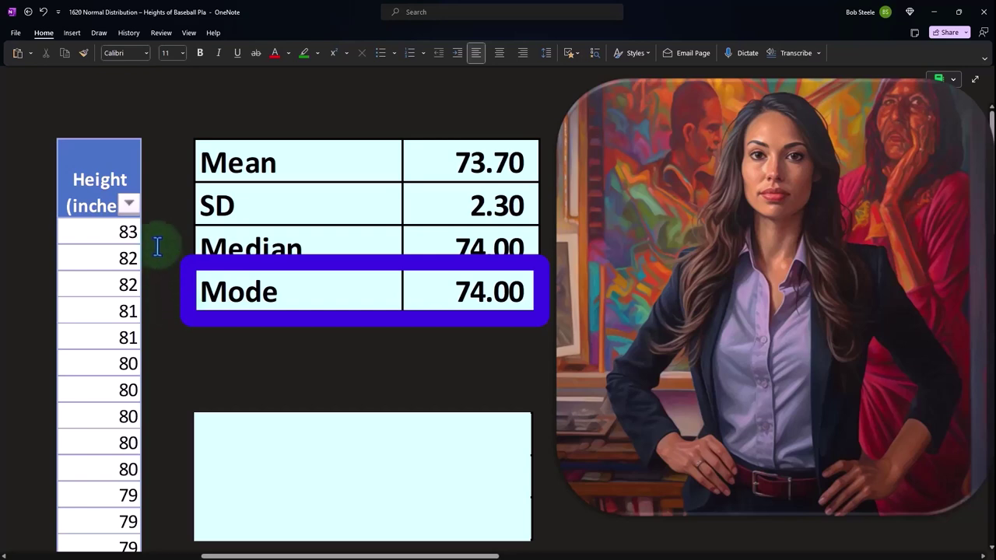
Look over the height data's summary statistics, the still covered tables and the height distribution bar chart
{"action": "scroll", "coordinate": [177, 168], "scroll_direction": "down", "scroll_amount": 3}
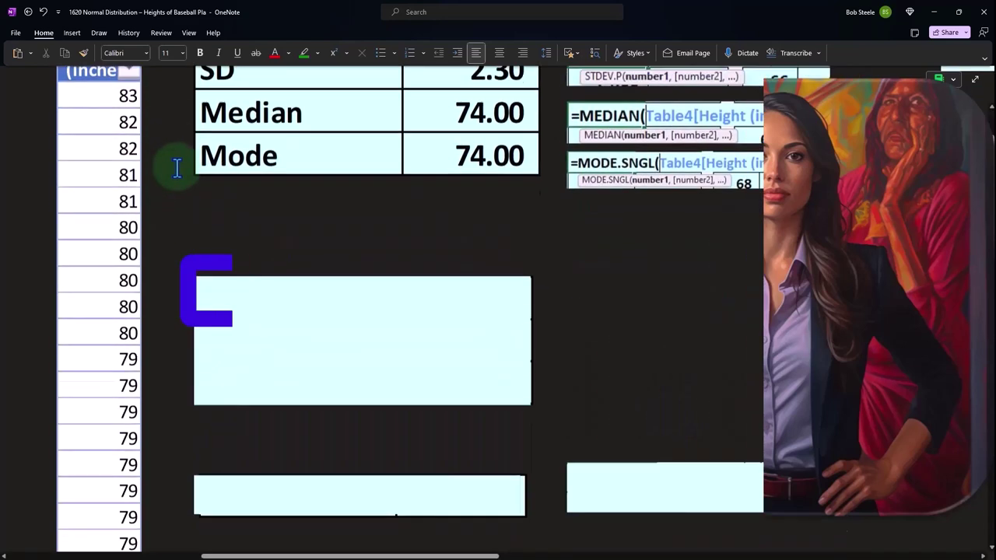
{"action": "left_click", "coordinate": [363, 249]}
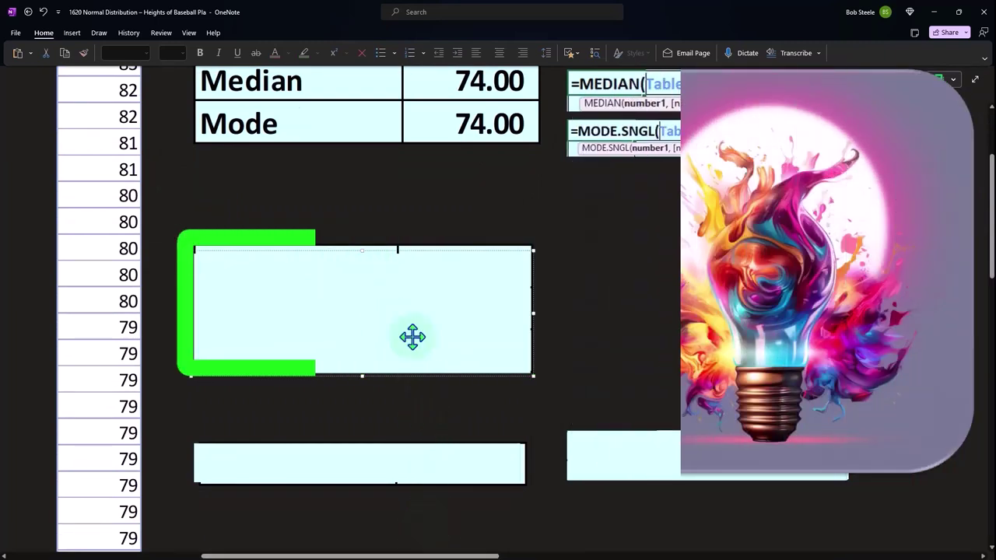
{"action": "scroll", "coordinate": [411, 335], "scroll_direction": "up", "scroll_amount": 2}
{"action": "scroll", "coordinate": [453, 382], "scroll_direction": "down", "scroll_amount": 10}
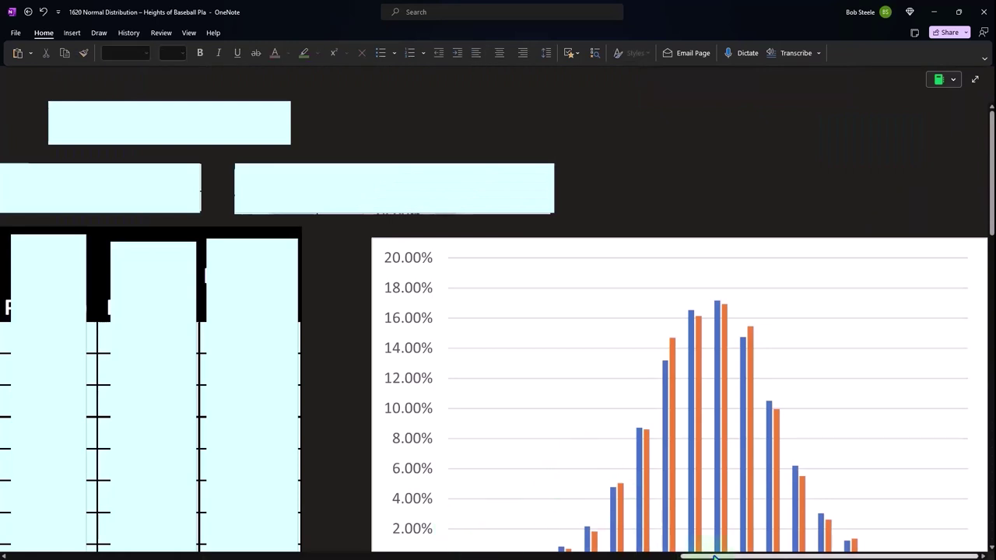
{"action": "left_click_drag", "start_coordinate": [750, 557], "coordinate": [752, 557]}
{"action": "scroll", "coordinate": [793, 434], "scroll_direction": "down", "scroll_amount": 3}
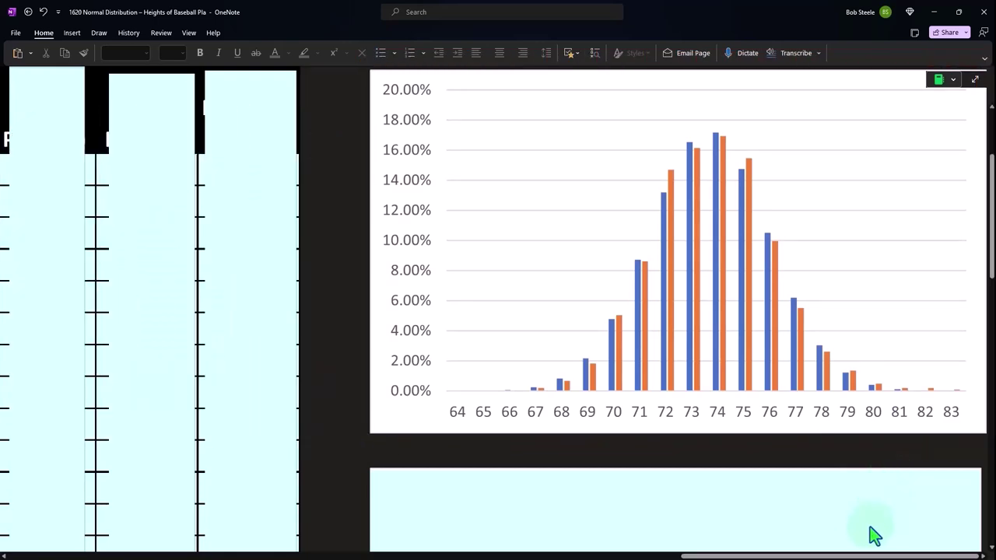
{"action": "left_click_drag", "start_coordinate": [848, 550], "coordinate": [388, 547]}
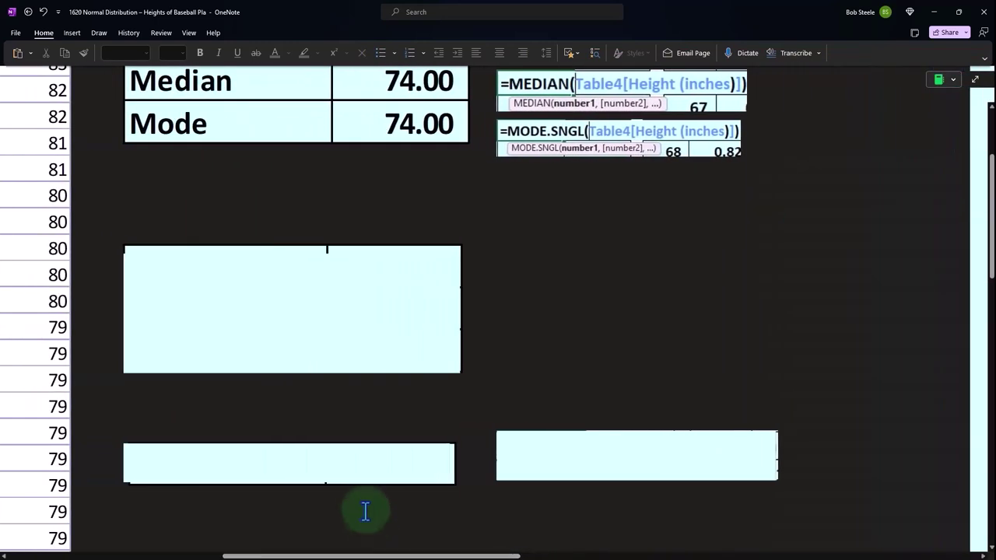
{"action": "scroll", "coordinate": [361, 503], "scroll_direction": "up", "scroll_amount": 3}
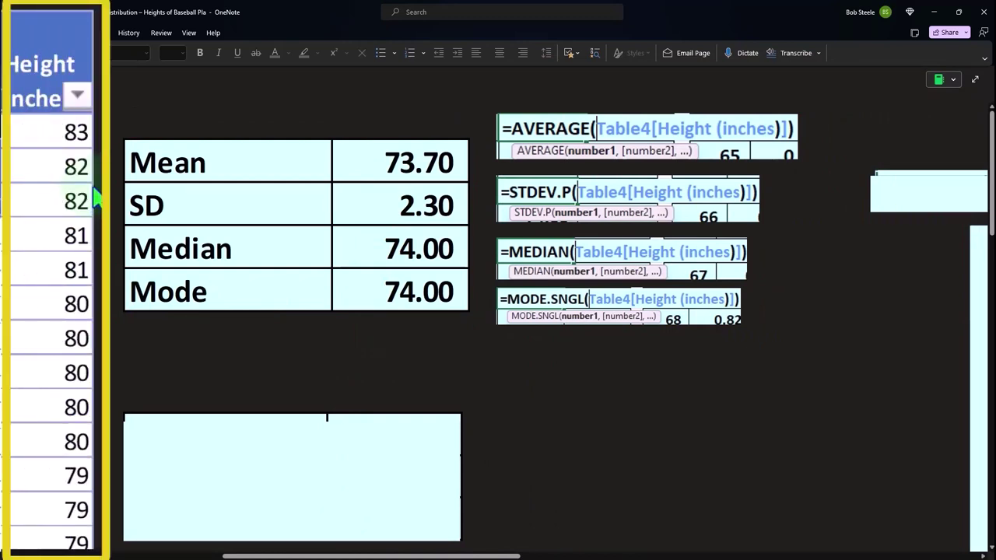
Shrink the cover shapes to reveal the # of SD row and the X and P(x) column headers
{"action": "scroll", "coordinate": [73, 280], "scroll_direction": "down", "scroll_amount": 2}
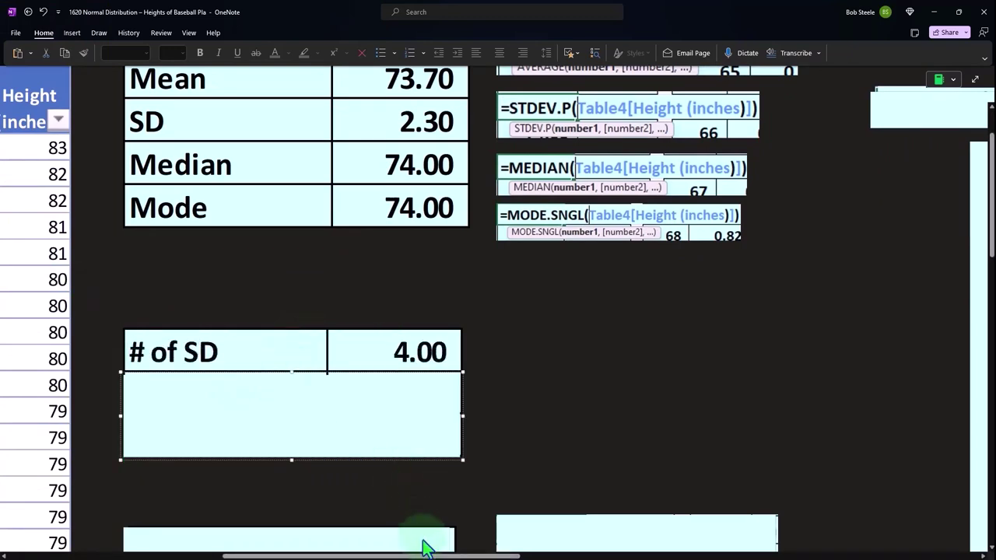
{"action": "left_click_drag", "start_coordinate": [426, 547], "coordinate": [594, 555]}
{"action": "left_click", "coordinate": [433, 301]}
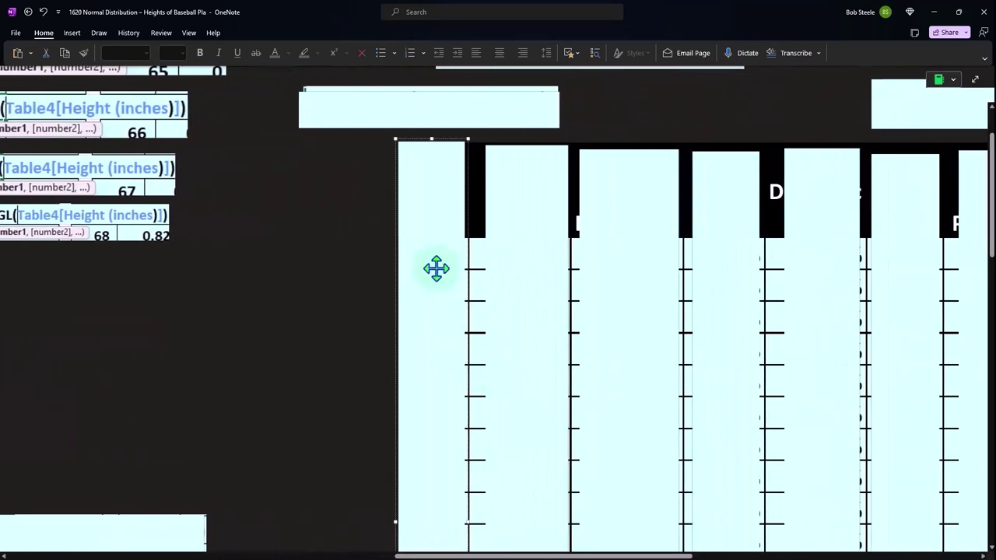
{"action": "left_click_drag", "start_coordinate": [432, 142], "coordinate": [438, 251]}
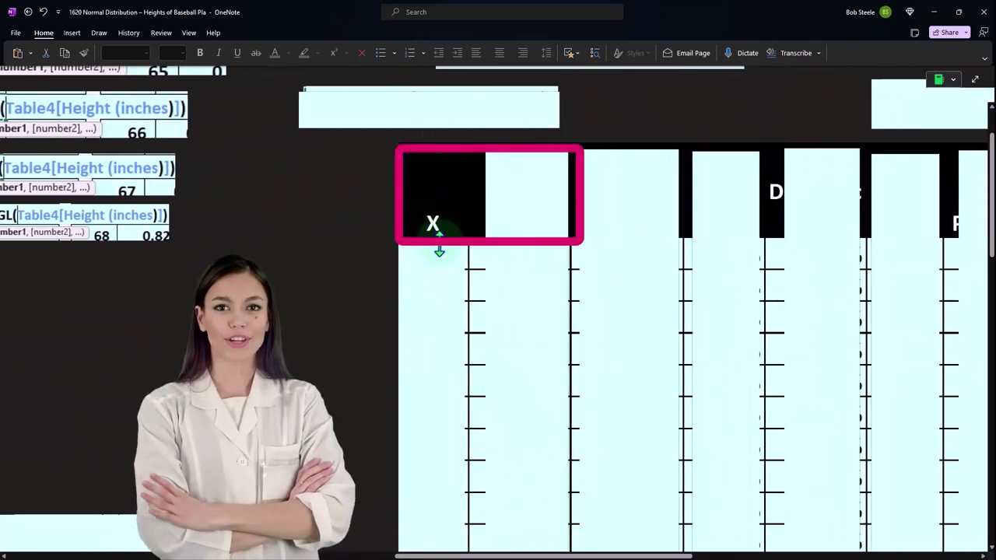
{"action": "left_click", "coordinate": [518, 193]}
{"action": "left_click_drag", "start_coordinate": [525, 144], "coordinate": [529, 249]}
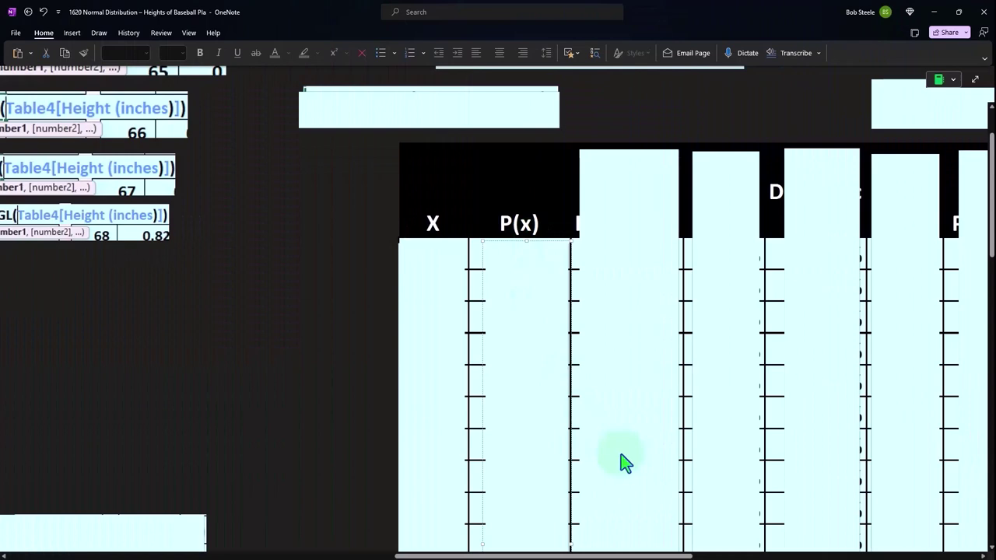
Bring the Calculator window in beside the summary statistics table and clear its display
{"action": "left_click_drag", "start_coordinate": [643, 557], "coordinate": [487, 557]}
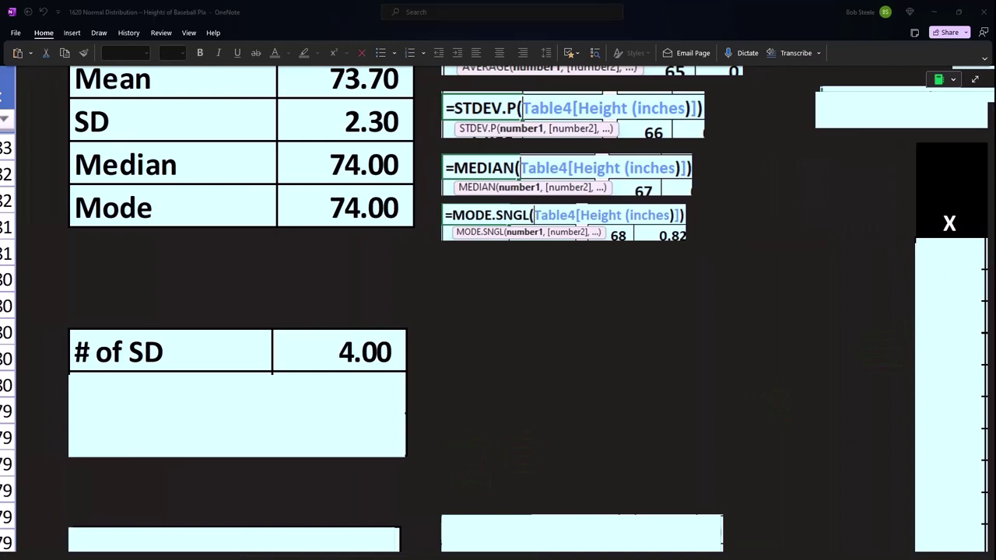
{"action": "left_click_drag", "start_coordinate": [994, 204], "coordinate": [564, 264]}
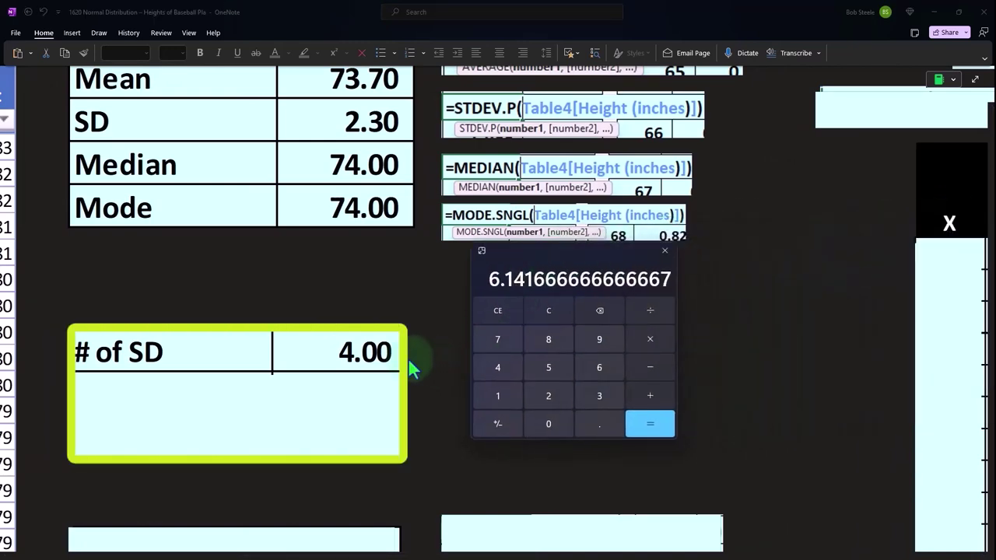
{"action": "scroll", "coordinate": [408, 357], "scroll_direction": "up", "scroll_amount": 2}
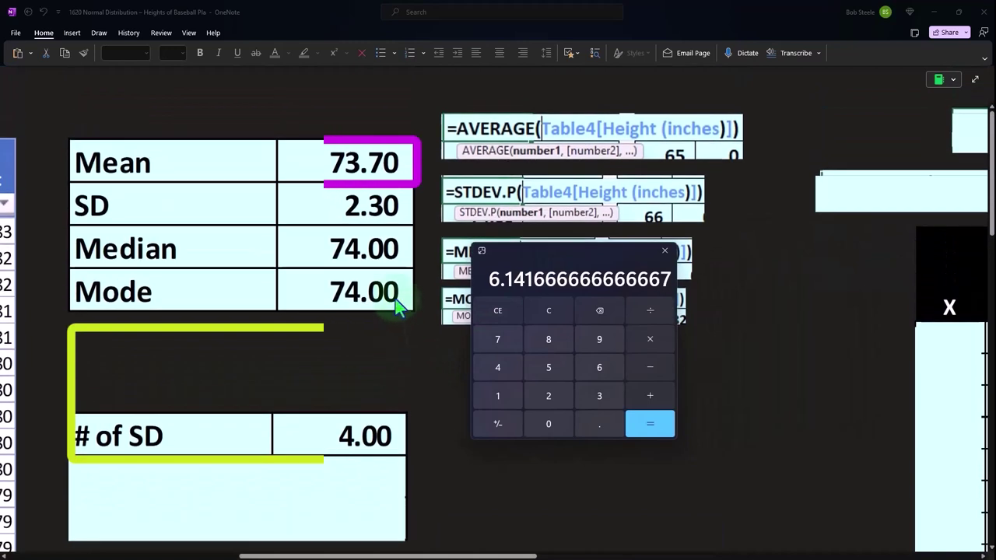
{"action": "left_click", "coordinate": [530, 309]}
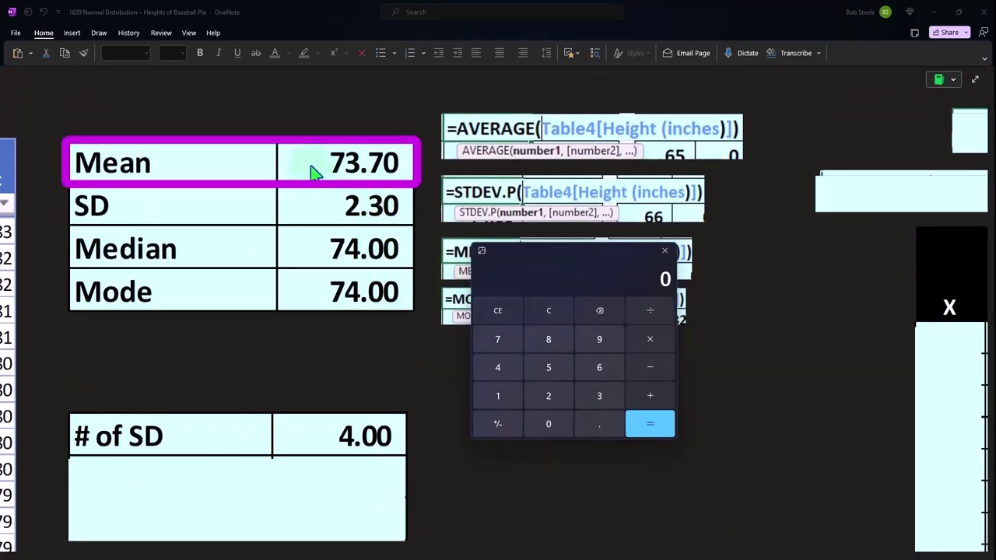
{"action": "type", "text": "73"}
{"action": "key", "text": "Escape"}
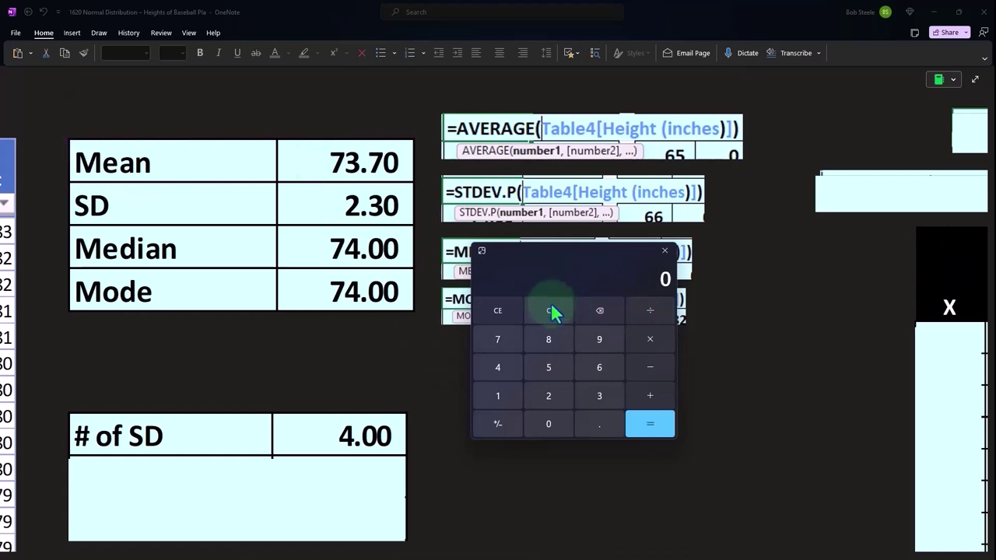
Calculate 2.3 × 4 − 73.7 in Calculator, then shrink the cover to reveal the Lower X row
{"action": "type", "text": "2.3"}
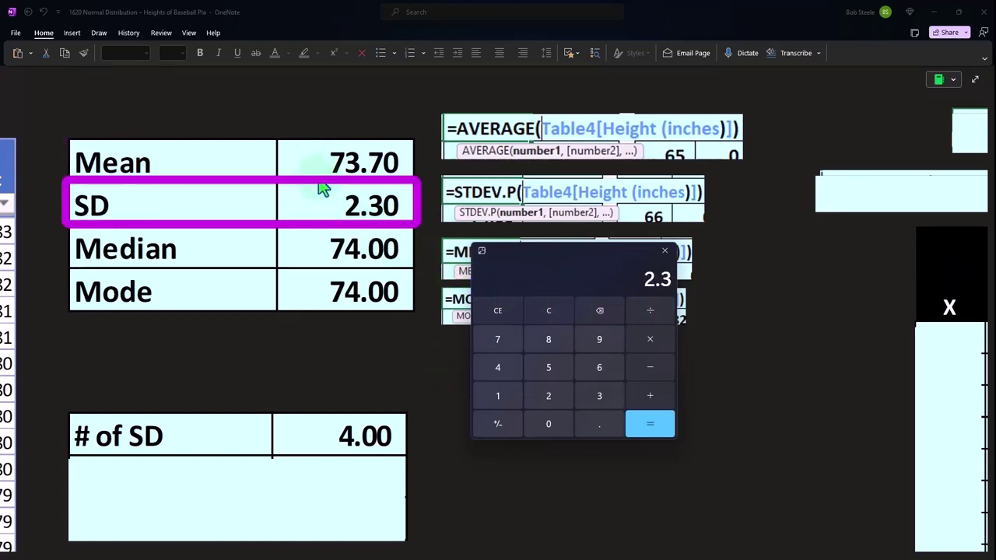
{"action": "type", "text": "4"}
{"action": "key", "text": "Return"}
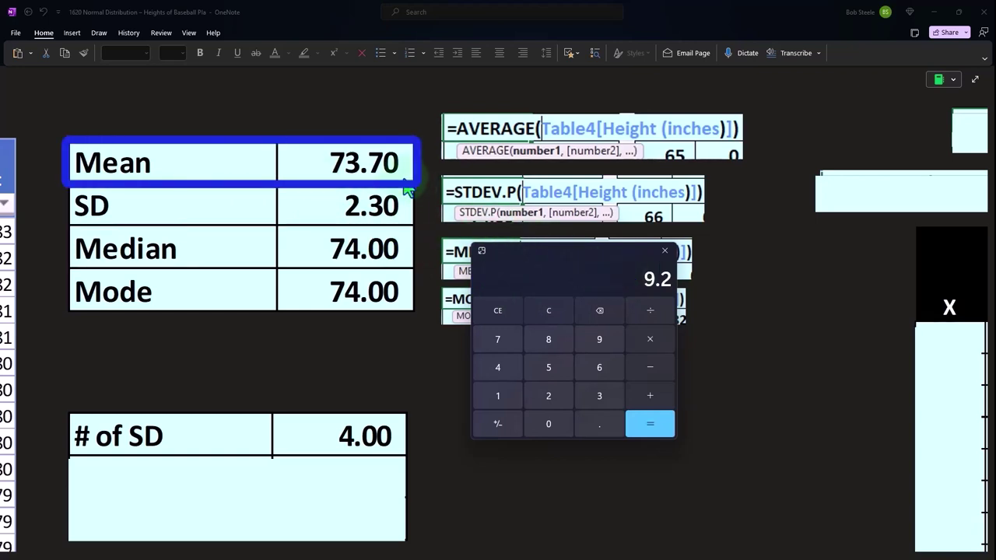
{"action": "type", "text": "73.7"}
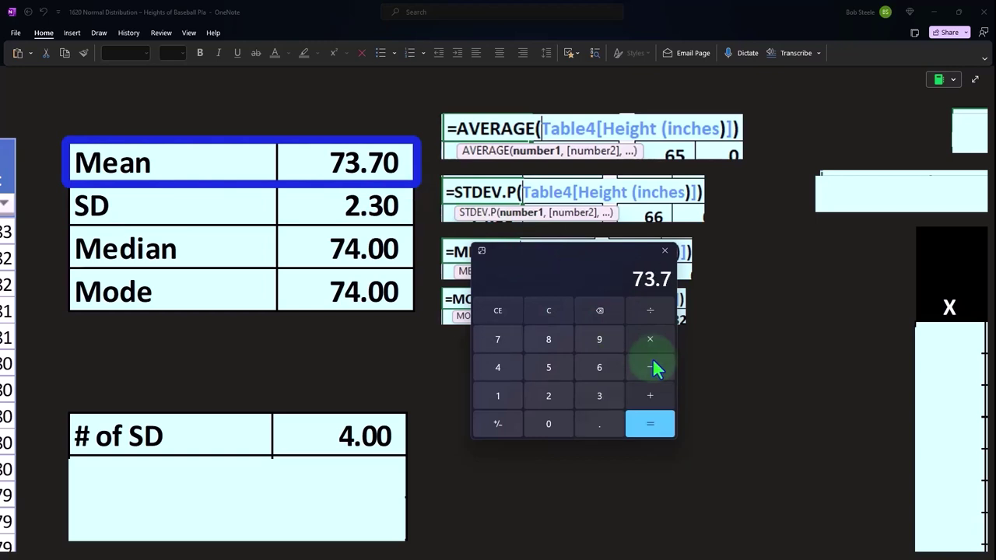
{"action": "key", "text": "Return"}
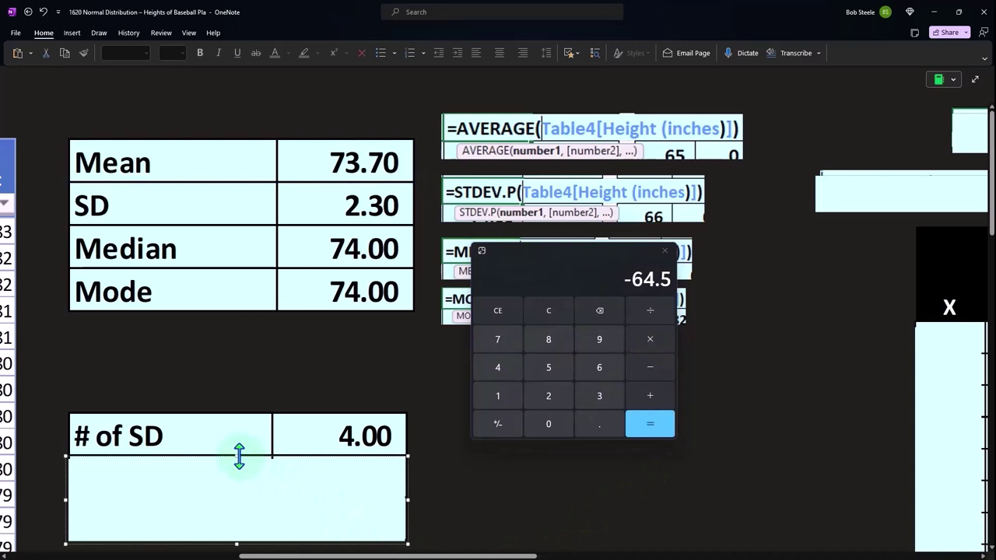
{"action": "left_click_drag", "start_coordinate": [238, 485], "coordinate": [238, 496]}
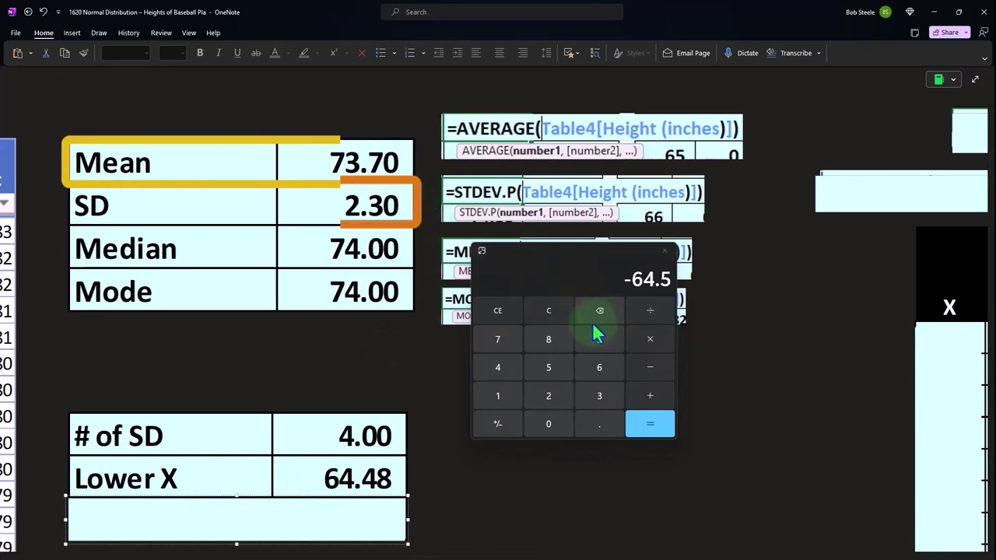
Clear Calculator and calculate 2.3 × 4 + 73.7 for the upper X limit
{"action": "left_click", "coordinate": [554, 312]}
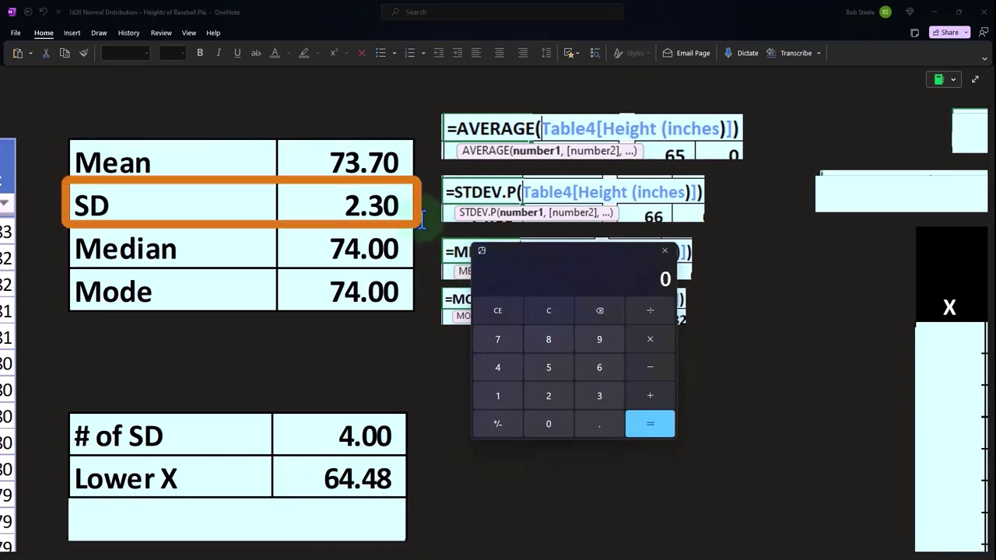
{"action": "type", "text": "2."}
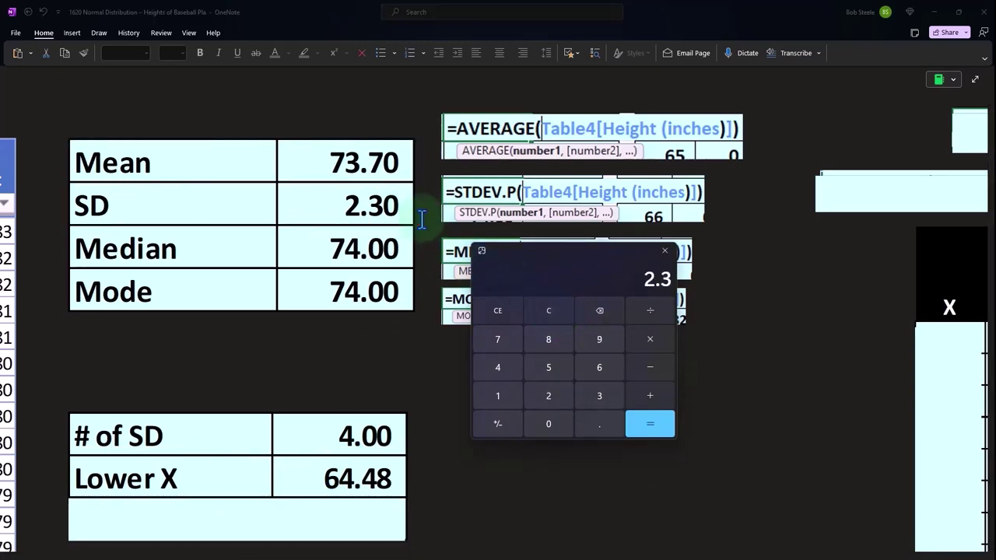
{"action": "type", "text": "3*4"}
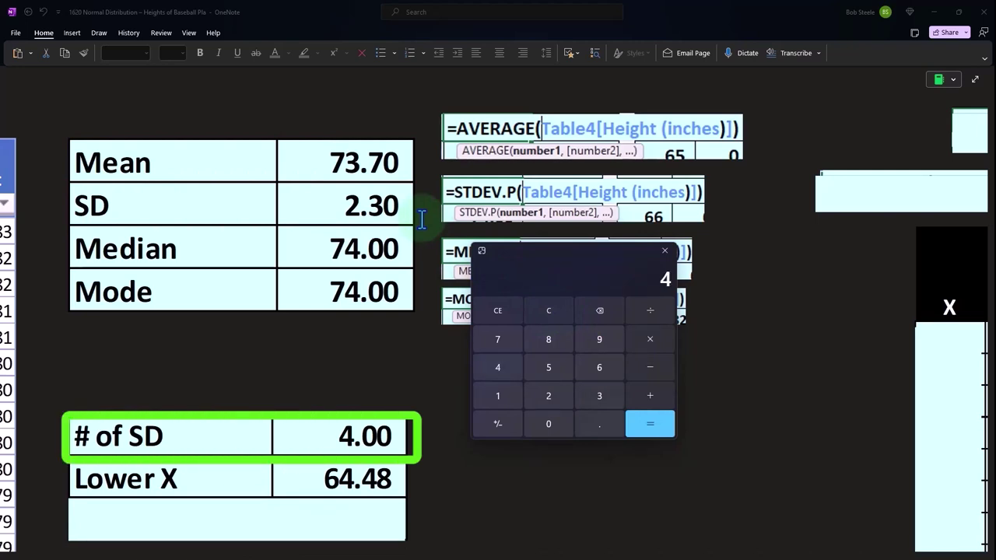
{"action": "key", "text": "Return"}
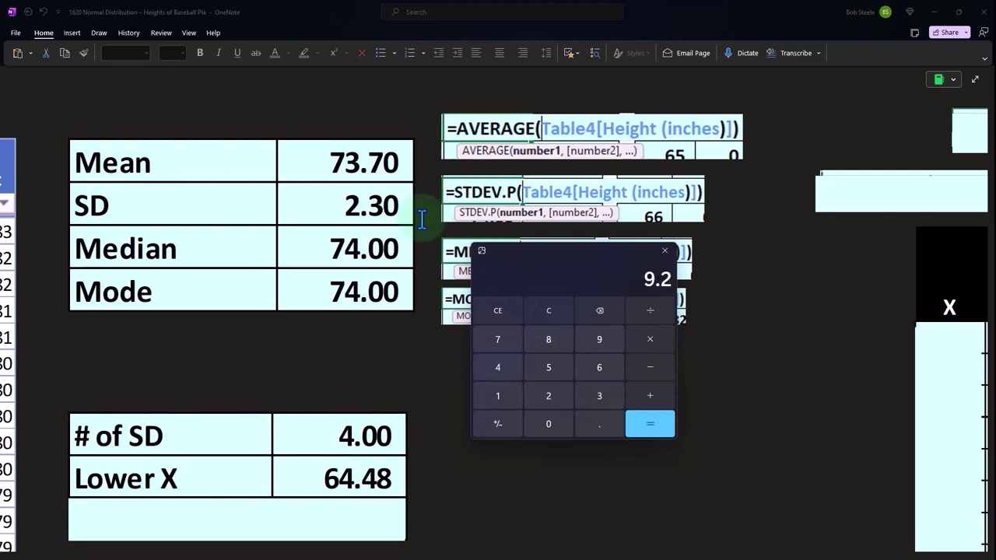
{"action": "type", "text": ".7"}
{"action": "key", "text": "Return"}
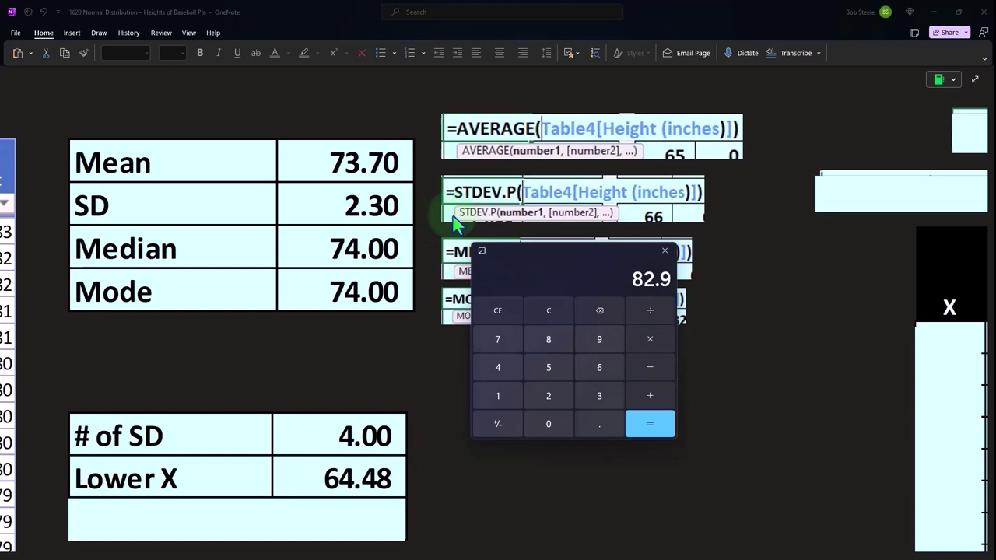
Delete the cover over the Upper X row and move Calculator off the page
{"action": "left_click", "coordinate": [295, 511]}
{"action": "key", "text": "Delete"}
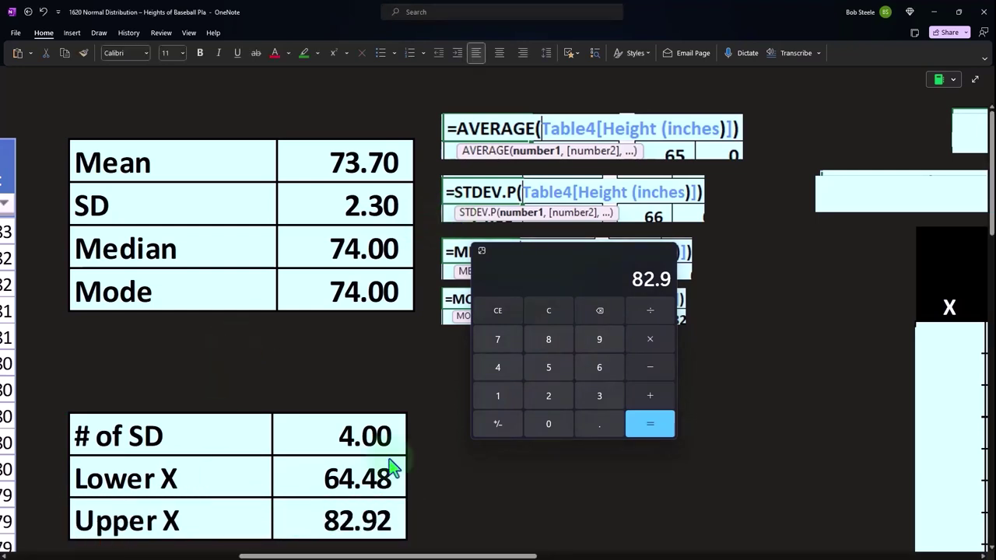
{"action": "left_click_drag", "start_coordinate": [554, 258], "coordinate": [995, 256]}
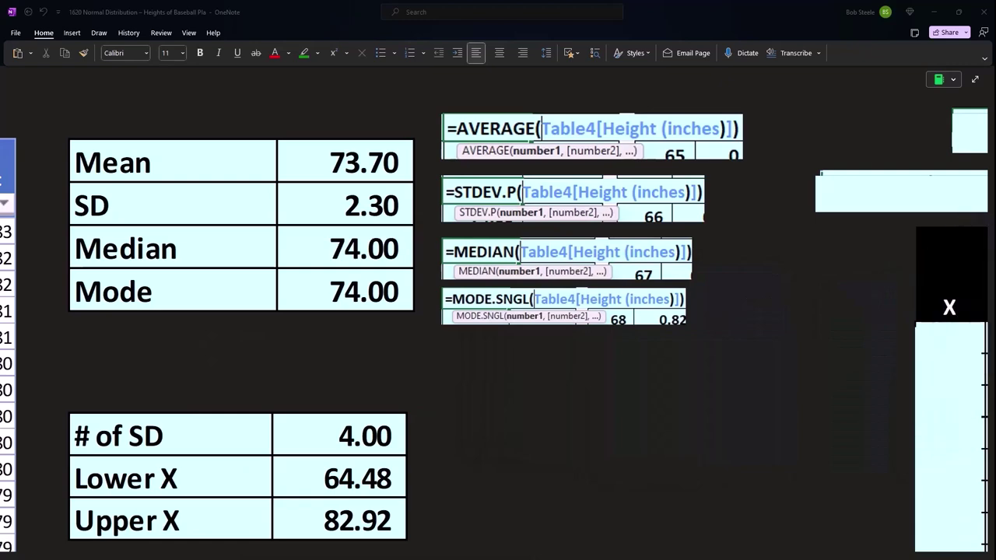
Uncover all X values in the distribution table, from 64 down to 83
{"action": "scroll", "coordinate": [632, 440], "scroll_direction": "down", "scroll_amount": 2}
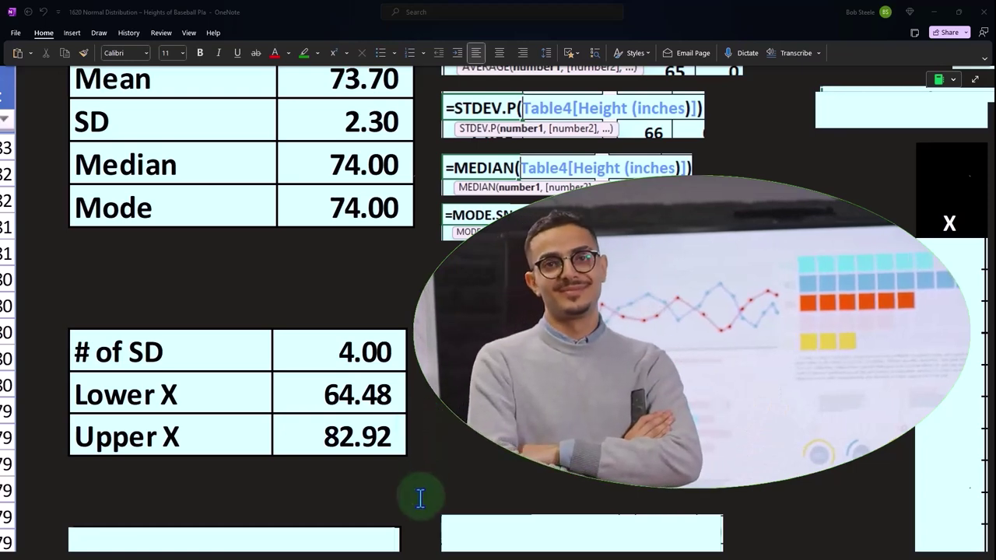
{"action": "left_click_drag", "start_coordinate": [249, 554], "coordinate": [413, 554]}
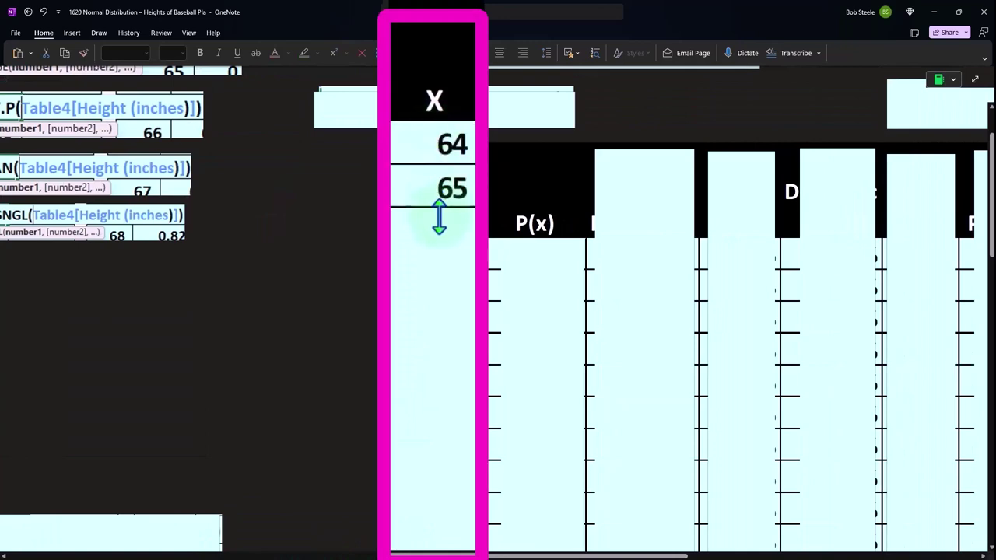
{"action": "scroll", "coordinate": [456, 342], "scroll_direction": "down", "scroll_amount": 3}
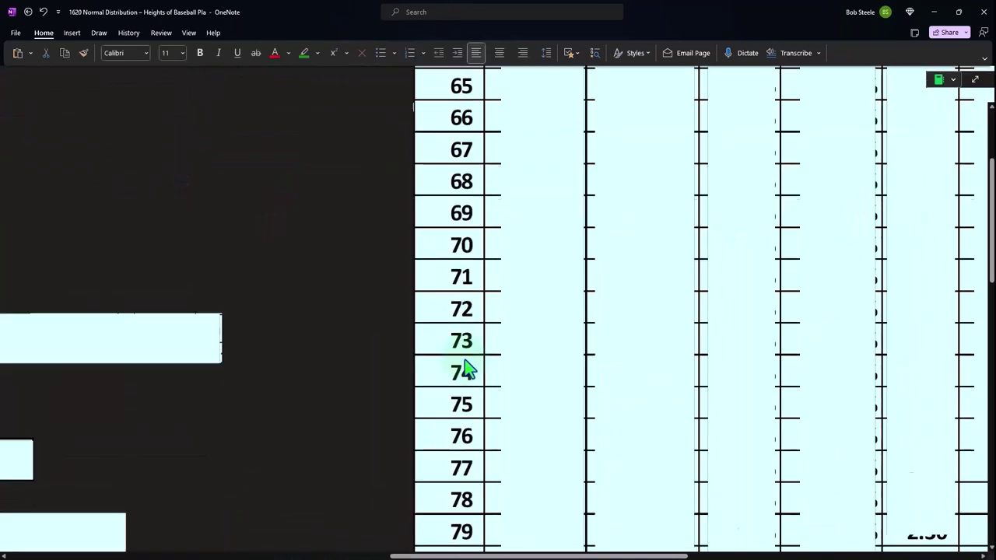
{"action": "scroll", "coordinate": [464, 359], "scroll_direction": "down", "scroll_amount": 5}
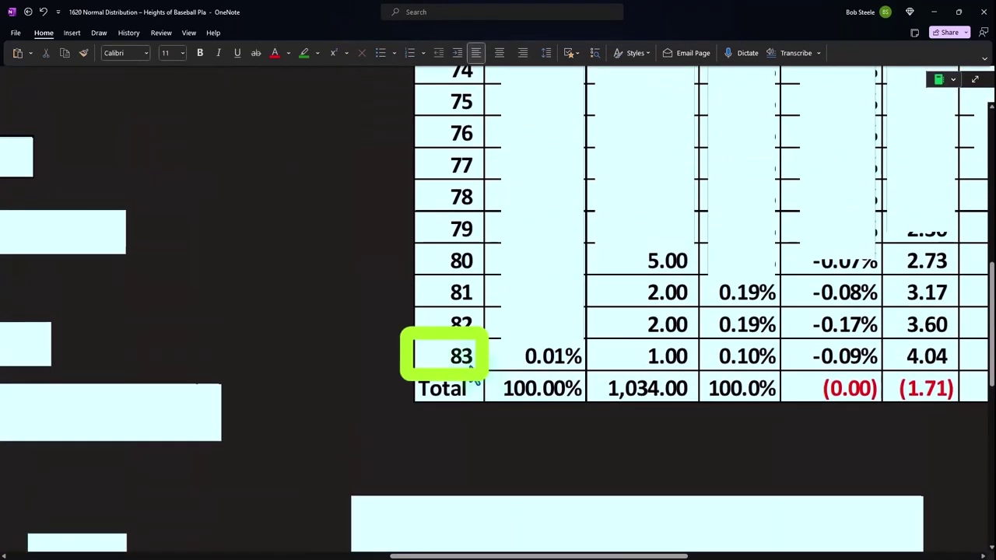
Shrink the P(x) column's cover to reveal only the probability for X = 64
{"action": "scroll", "coordinate": [470, 367], "scroll_direction": "up", "scroll_amount": 6}
{"action": "left_click", "coordinate": [547, 179]}
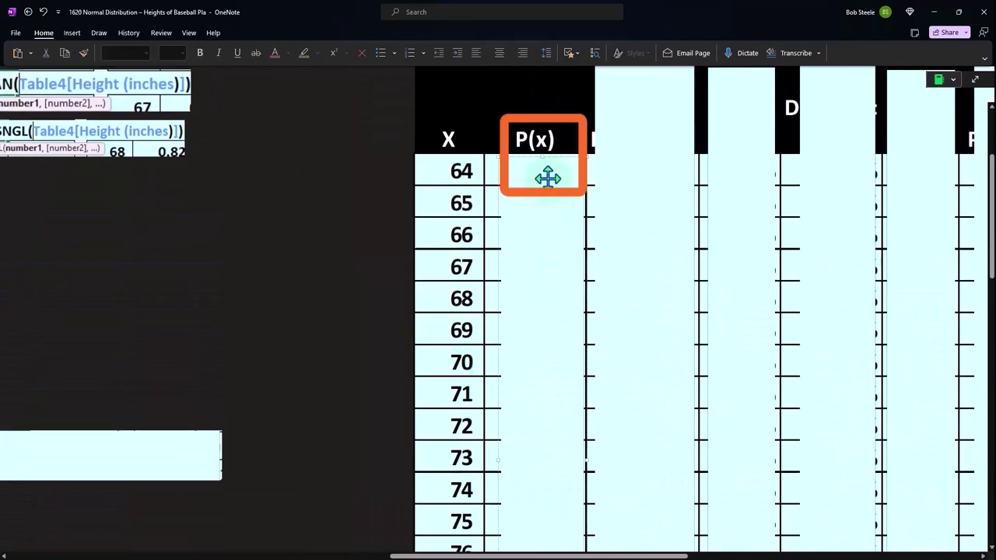
{"action": "left_click_drag", "start_coordinate": [542, 163], "coordinate": [542, 180]}
Delete the cover hiding the NORM.DIST formula above the X and P(x) columns
{"action": "scroll", "coordinate": [537, 267], "scroll_direction": "up", "scroll_amount": 3}
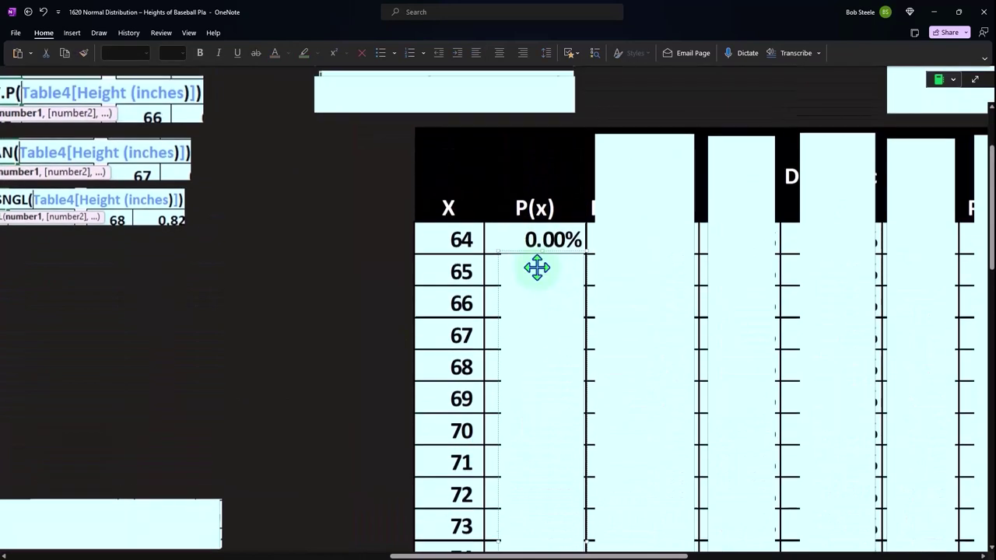
{"action": "left_click_drag", "start_coordinate": [574, 555], "coordinate": [642, 554]}
{"action": "left_click", "coordinate": [354, 257]}
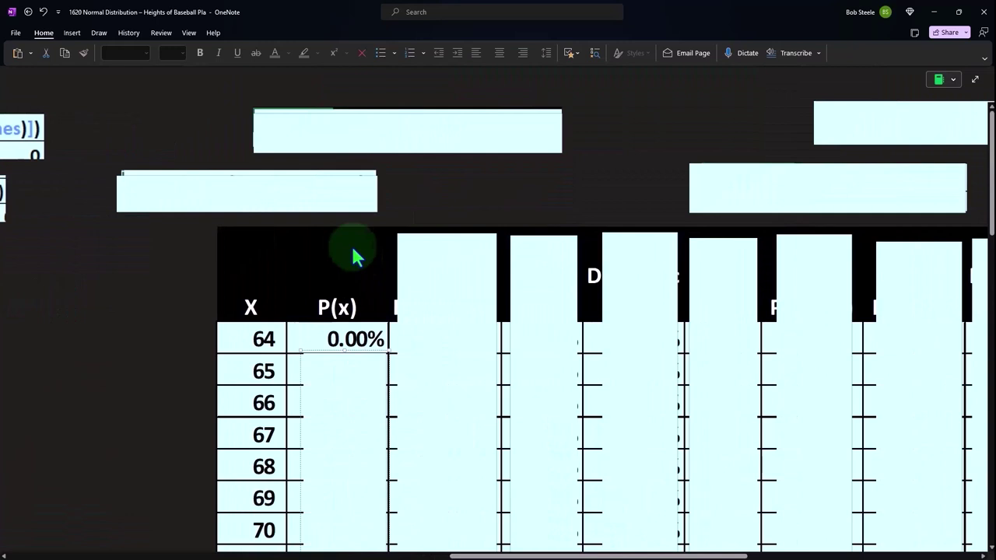
{"action": "left_click", "coordinate": [295, 200]}
{"action": "key", "text": "Delete"}
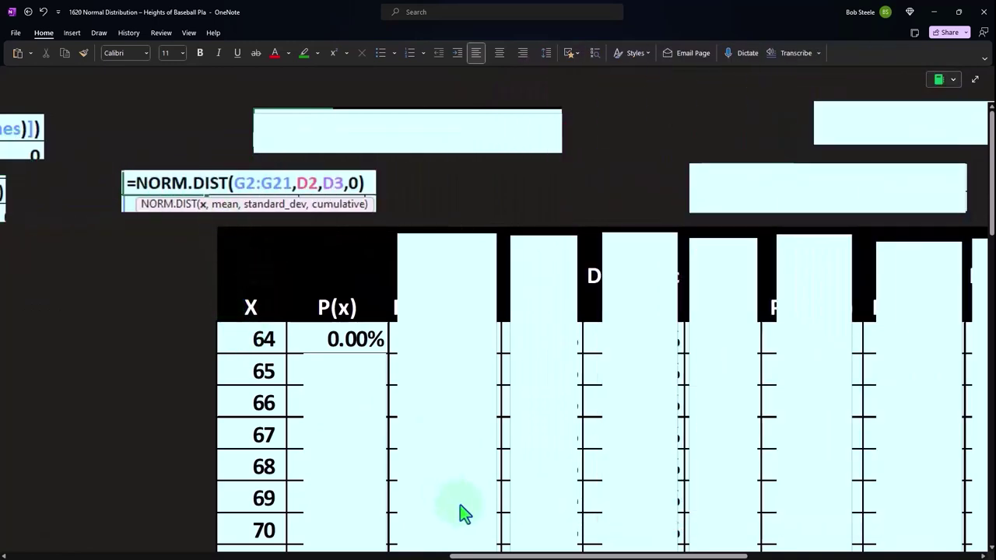
Shrink the P(x) column's cover to reveal the probabilities for X = 65 through 70
{"action": "left_click_drag", "start_coordinate": [498, 555], "coordinate": [279, 556]}
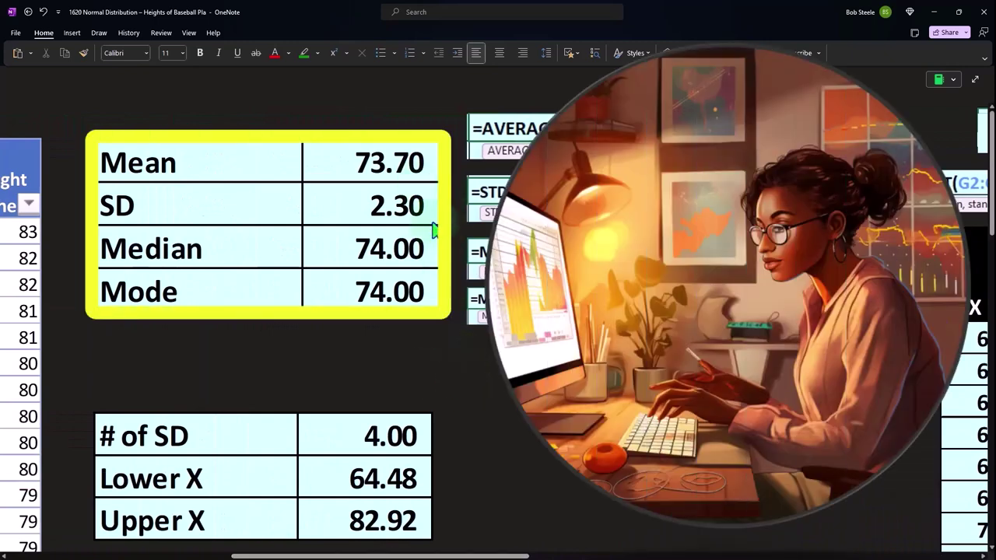
{"action": "left_click_drag", "start_coordinate": [471, 554], "coordinate": [640, 554]}
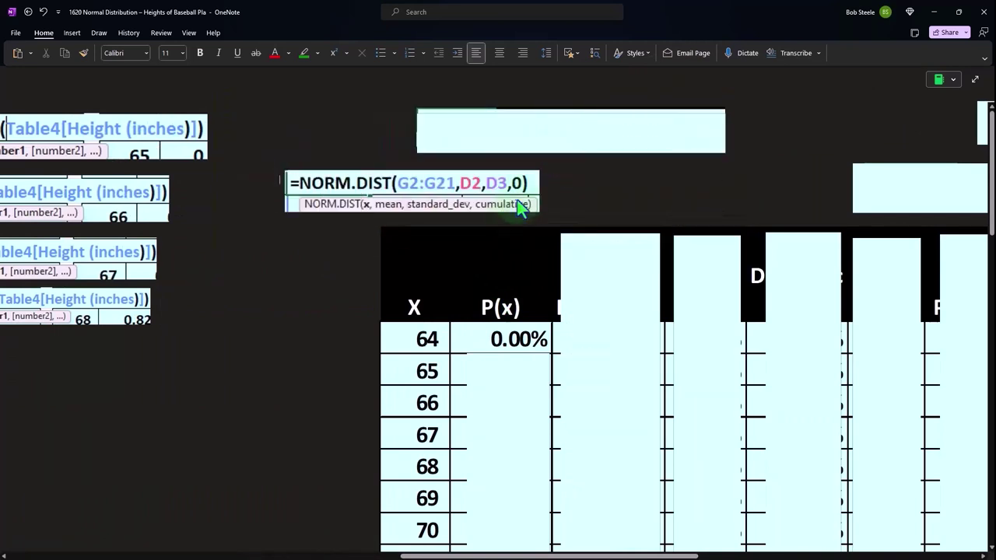
{"action": "scroll", "coordinate": [519, 200], "scroll_direction": "down", "scroll_amount": 2}
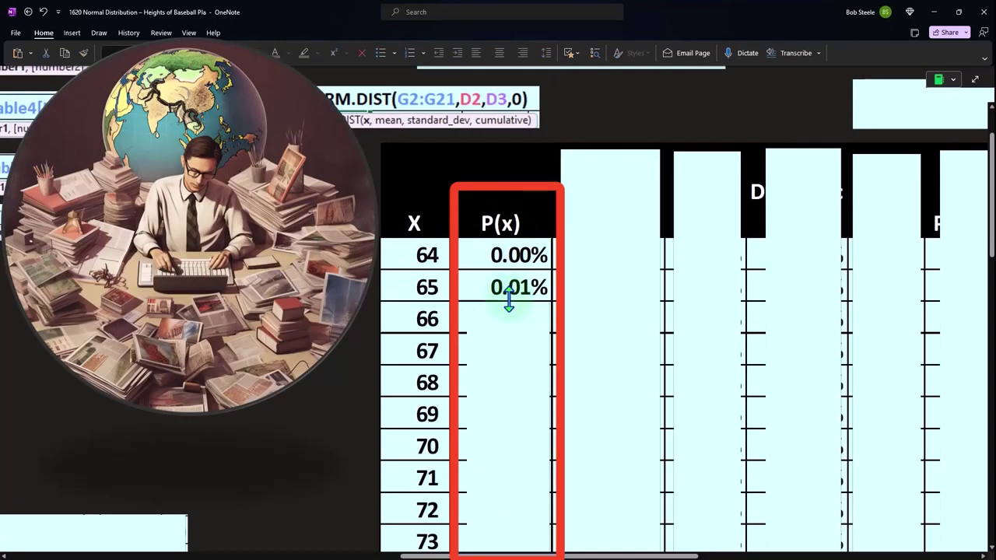
{"action": "left_click_drag", "start_coordinate": [509, 307], "coordinate": [509, 460]}
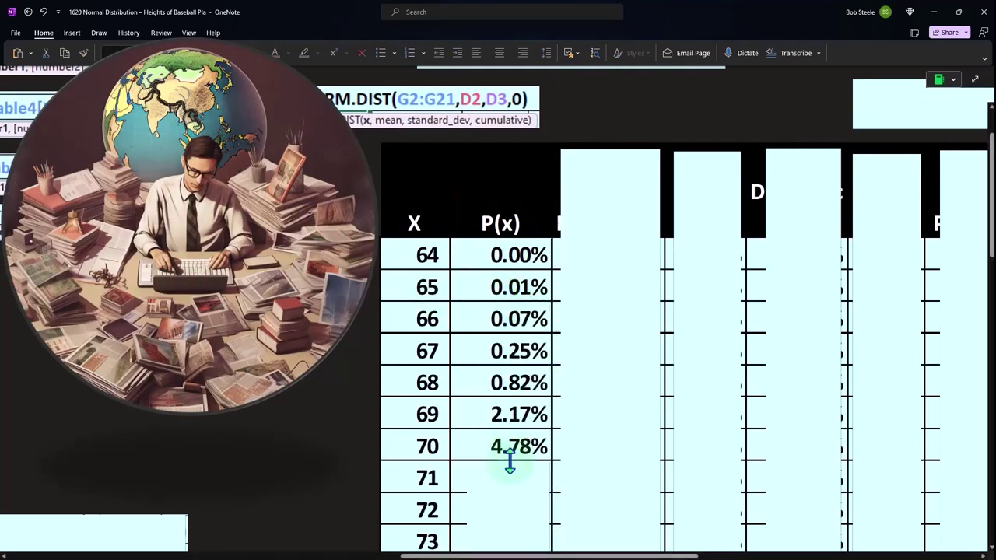
{"action": "scroll", "coordinate": [521, 400], "scroll_direction": "down", "scroll_amount": 3}
{"action": "scroll", "coordinate": [518, 393], "scroll_direction": "down", "scroll_amount": 1}
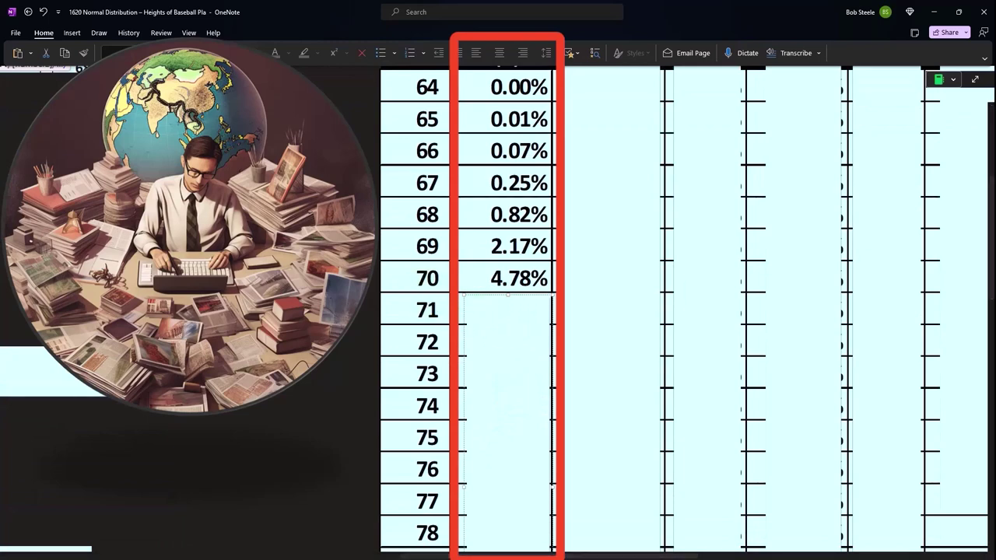
Convert 70 inches to feet in Calculator by dividing by 12, and move Calculator off the page
{"action": "left_click_drag", "start_coordinate": [994, 257], "coordinate": [717, 211]}
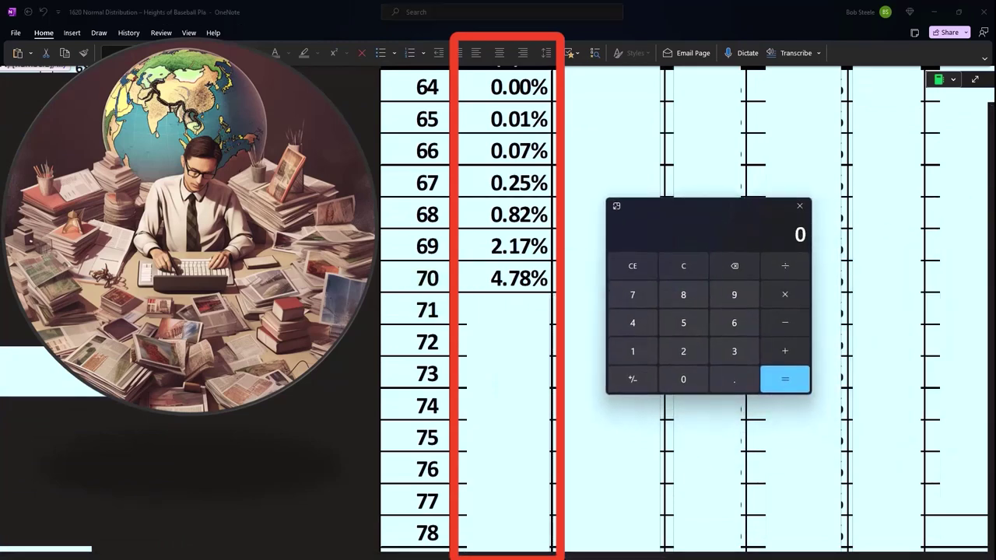
{"action": "type", "text": "710"}
{"action": "key", "text": "BackSpace"}
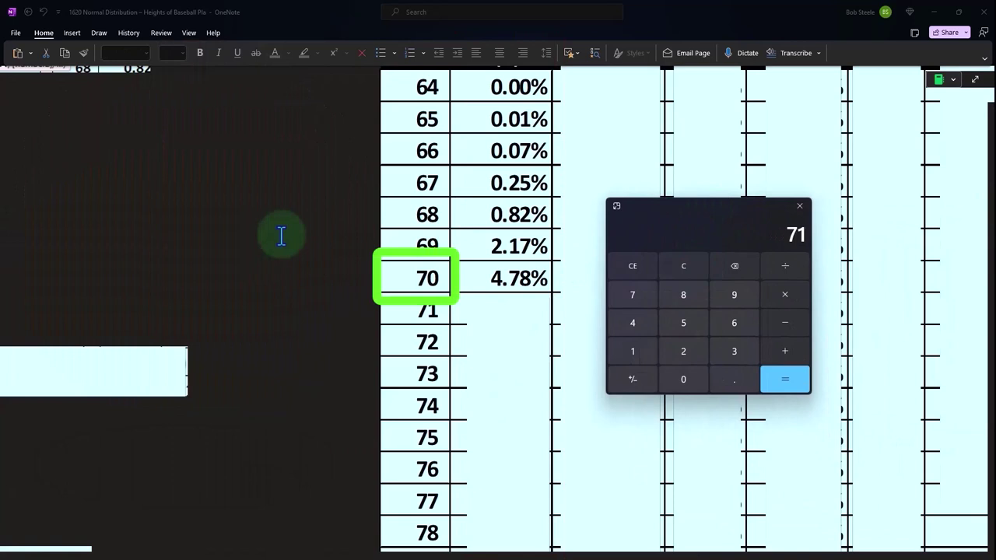
{"action": "type", "text": "/12"}
{"action": "key", "text": "Return"}
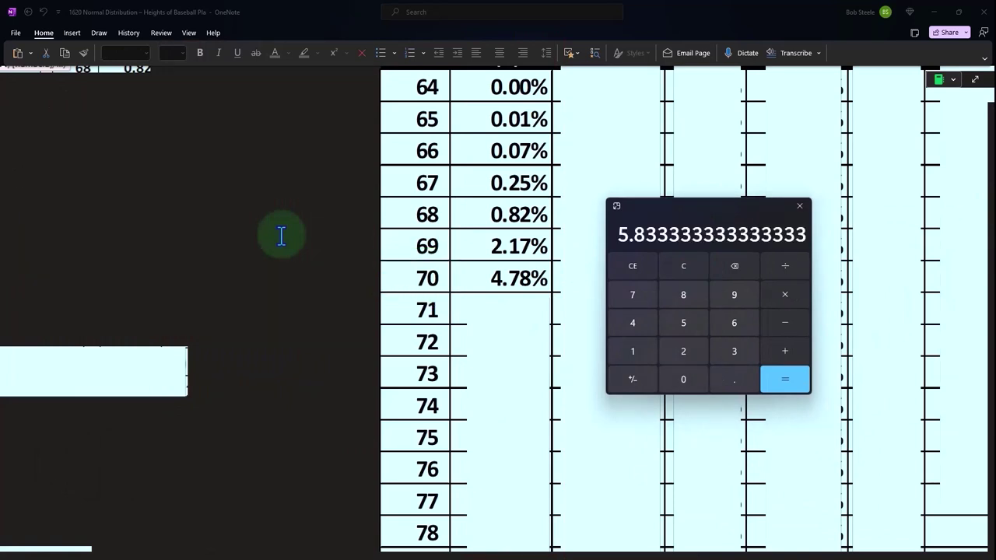
{"action": "left_click_drag", "start_coordinate": [667, 210], "coordinate": [995, 210]}
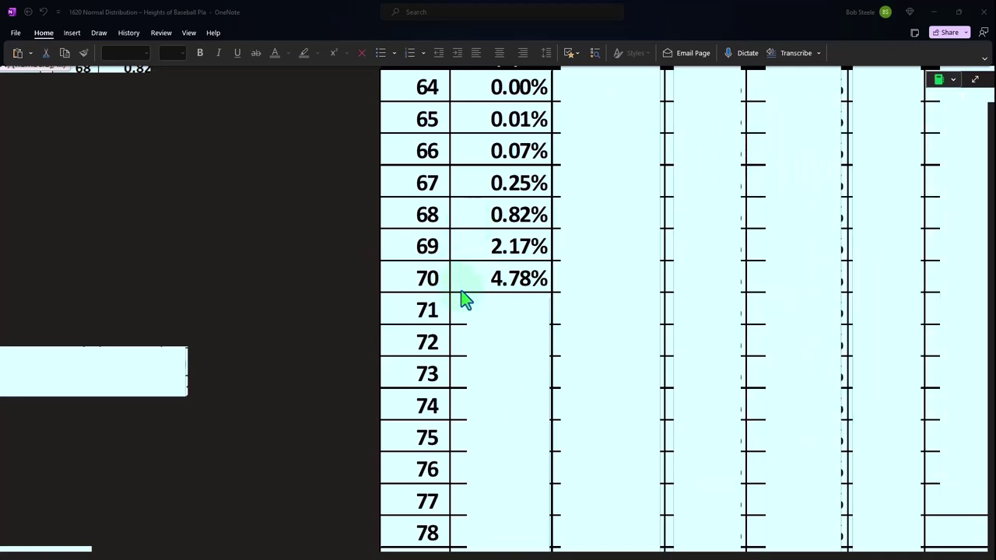
Shrink the P(x) cover to reveal X = 71 through 75, and divide 75 by 12 in Calculator
{"action": "scroll", "coordinate": [529, 326], "scroll_direction": "down", "scroll_amount": 3}
{"action": "left_click_drag", "start_coordinate": [507, 127], "coordinate": [510, 318]}
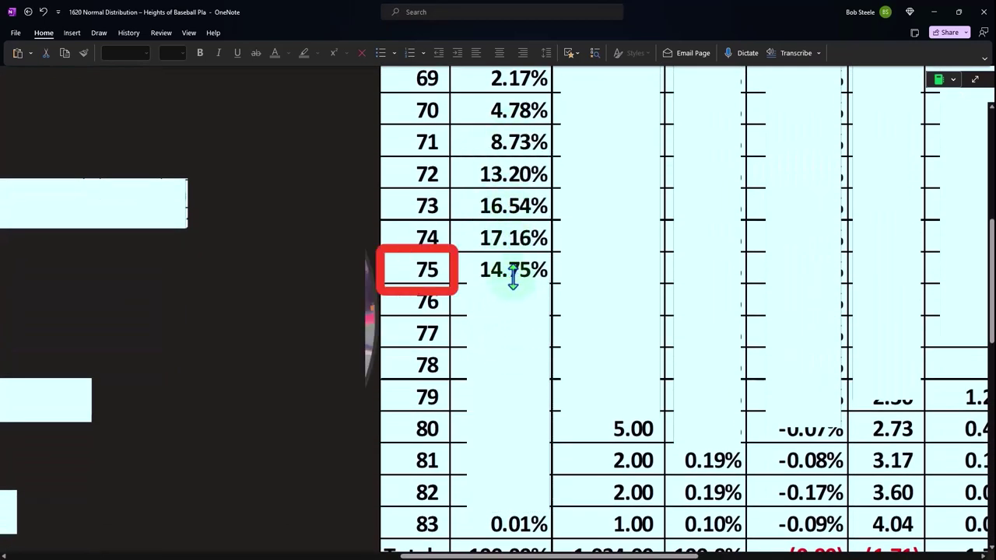
{"action": "left_click_drag", "start_coordinate": [994, 195], "coordinate": [720, 199]}
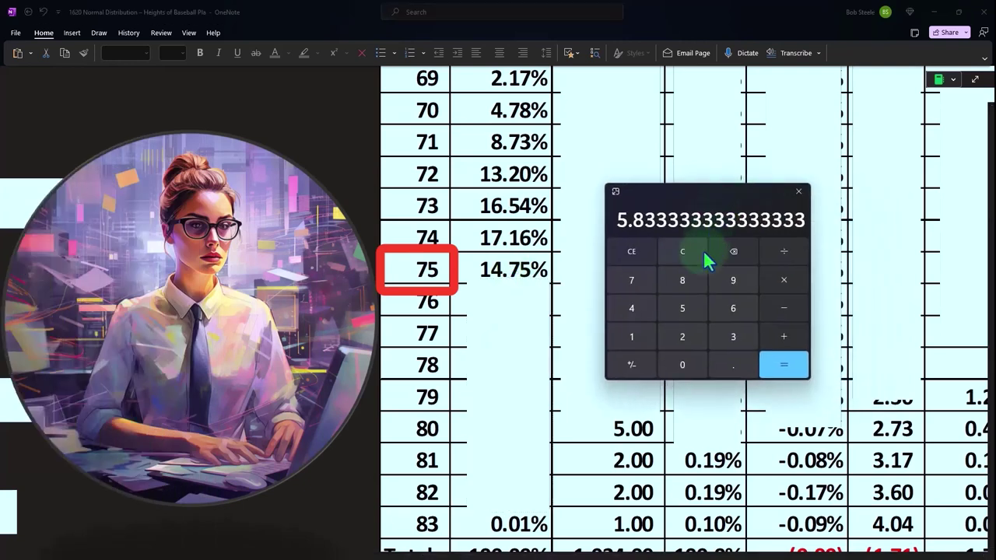
{"action": "left_click", "coordinate": [699, 251]}
{"action": "type", "text": "75"}
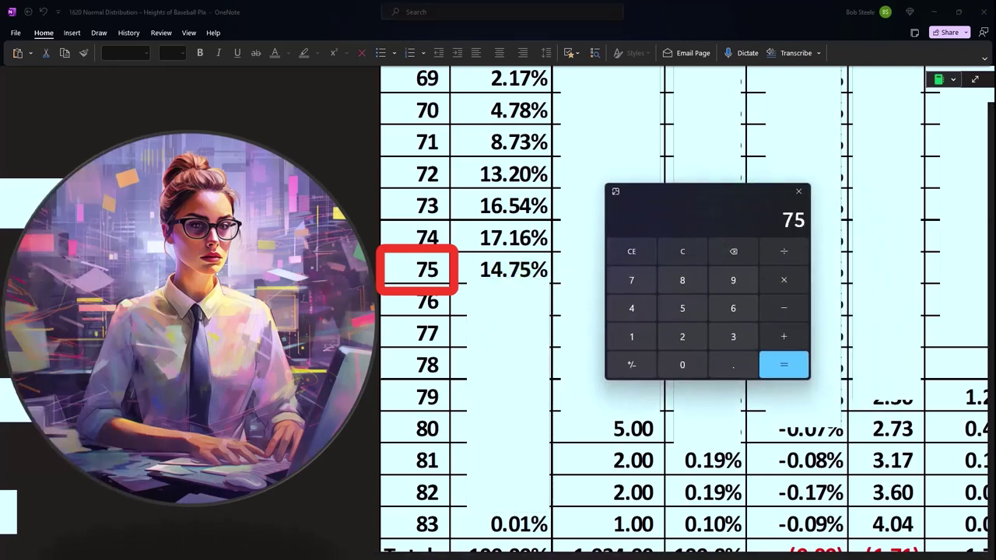
{"action": "type", "text": "12"}
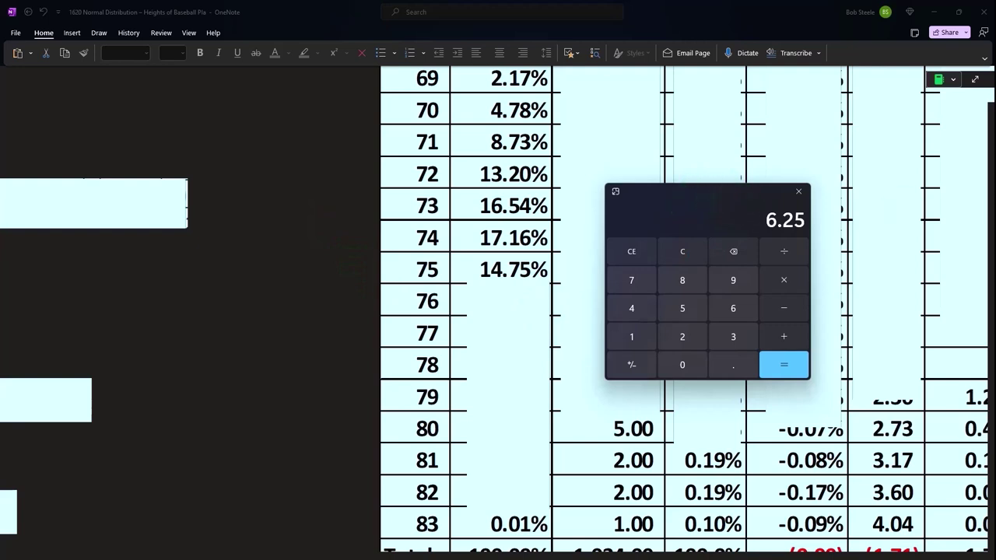
{"action": "left_click_drag", "start_coordinate": [674, 201], "coordinate": [992, 204]}
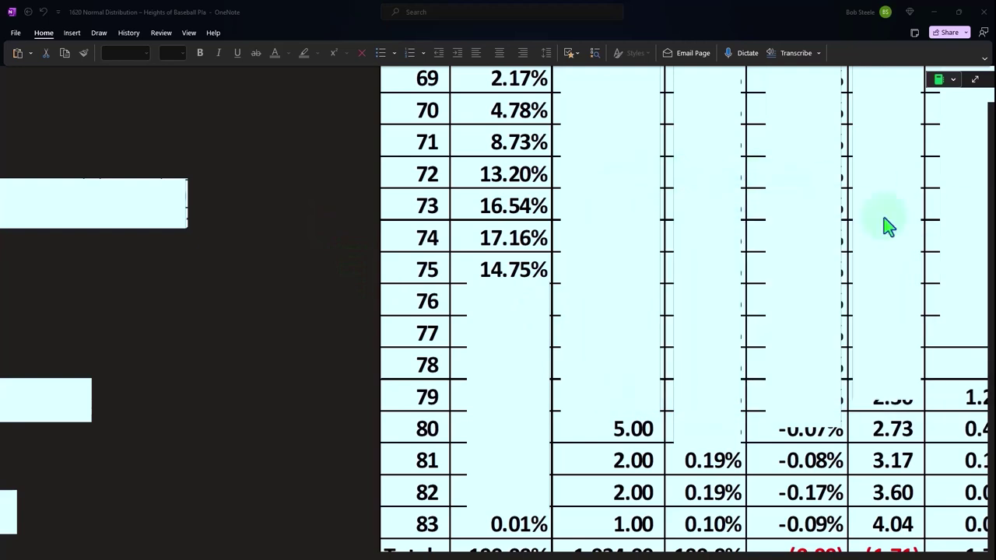
Delete the remaining P(x) cover to reveal the probabilities from X = 76 down to the Total row
{"action": "left_click", "coordinate": [507, 300]}
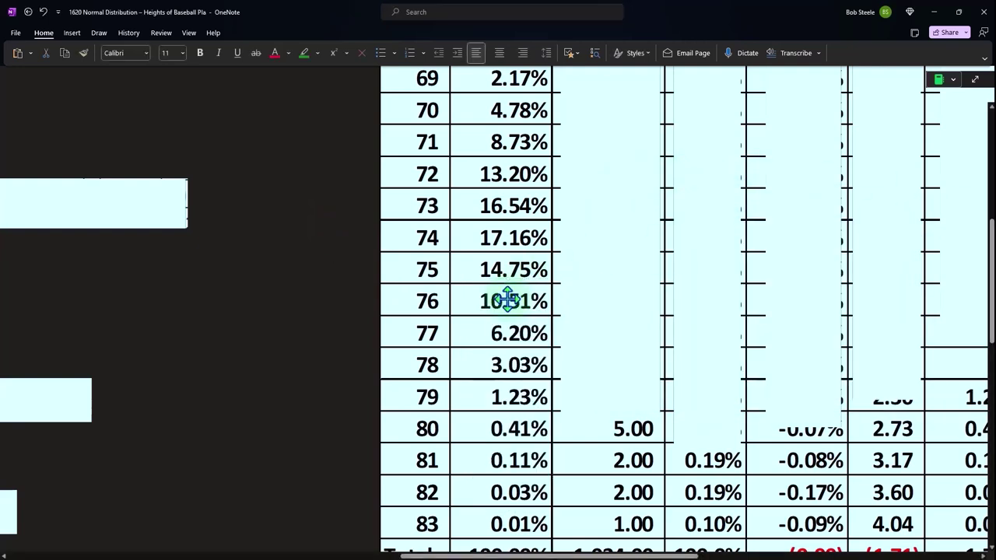
{"action": "scroll", "coordinate": [506, 307], "scroll_direction": "down", "scroll_amount": 2}
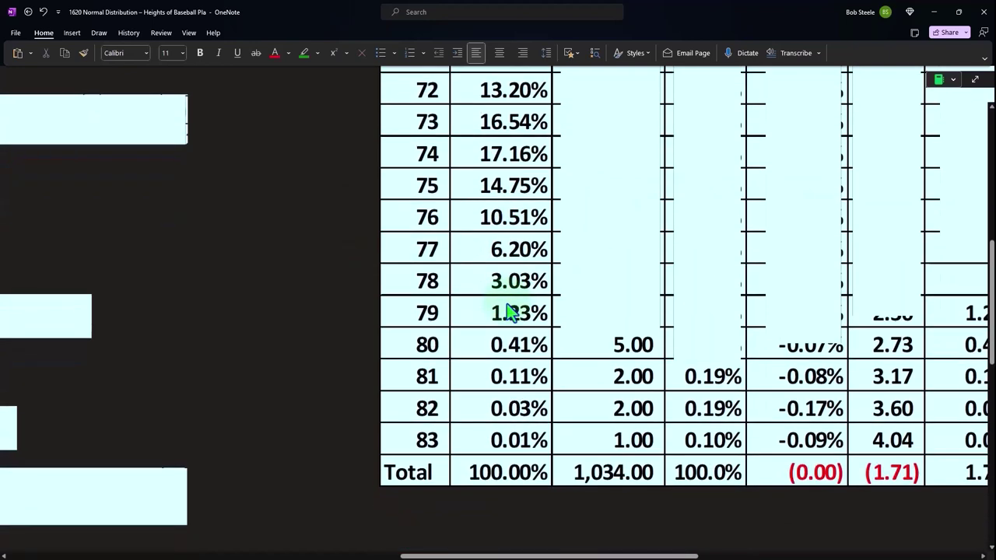
{"action": "scroll", "coordinate": [509, 306], "scroll_direction": "up", "scroll_amount": 3}
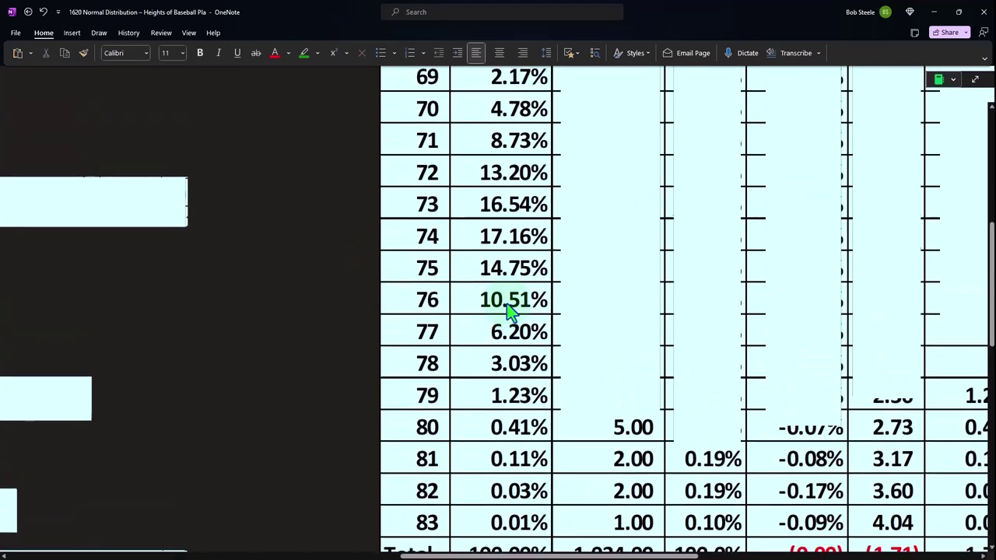
{"action": "scroll", "coordinate": [511, 308], "scroll_direction": "up", "scroll_amount": 1}
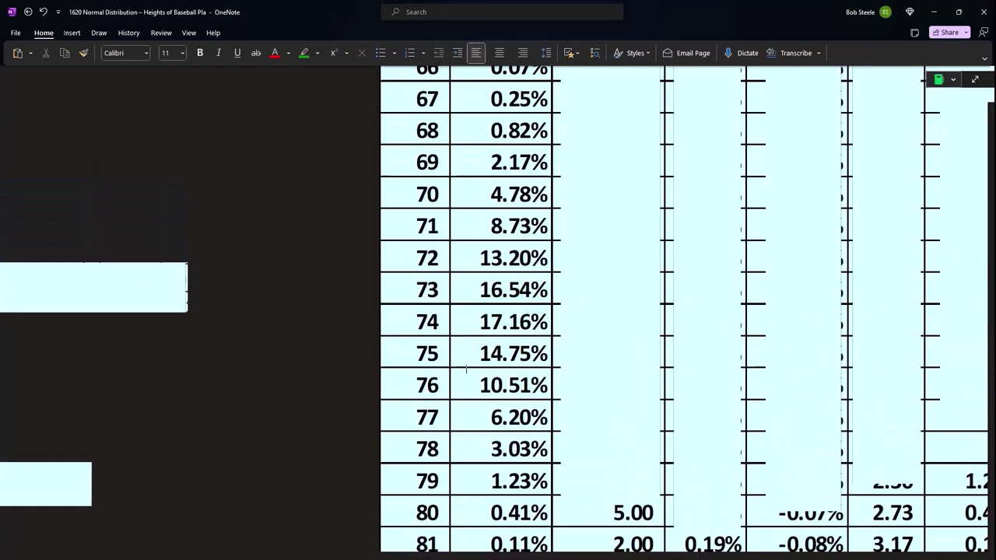
Divide 67 by 12 in Calculator, compare it with the X = 67 probability, and move Calculator off the page
{"action": "left_click_drag", "start_coordinate": [995, 298], "coordinate": [596, 143]}
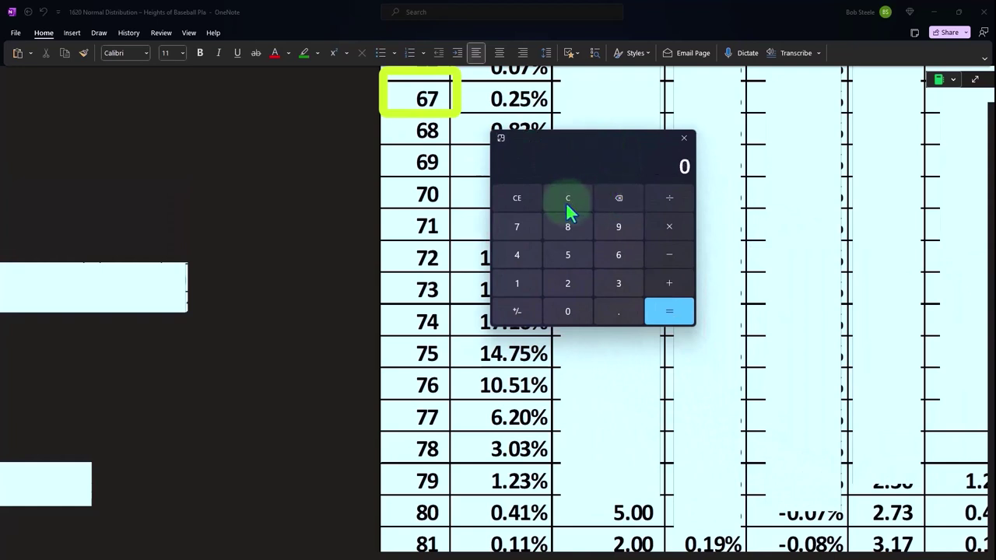
{"action": "type", "text": "67/12"}
{"action": "key", "text": "Return"}
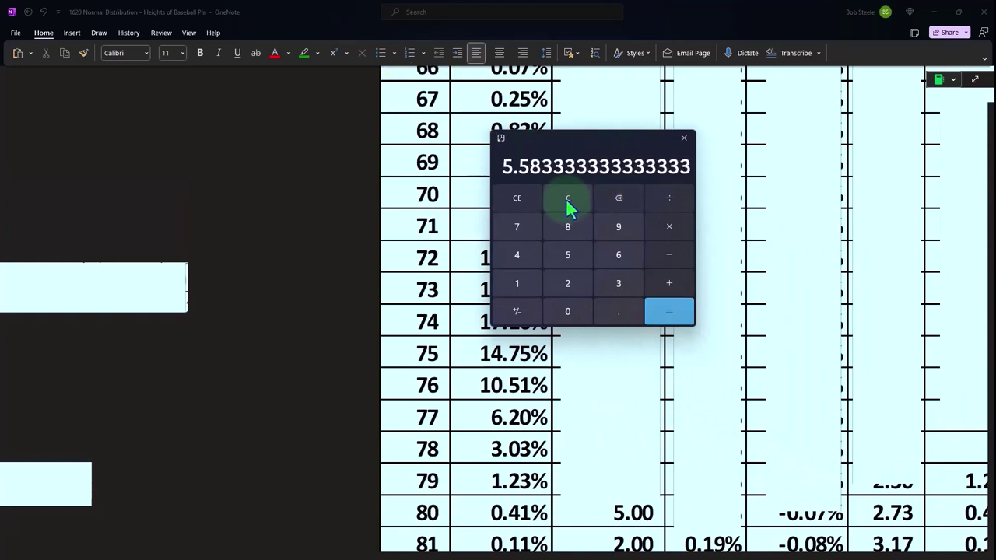
{"action": "left_click_drag", "start_coordinate": [561, 142], "coordinate": [623, 98]}
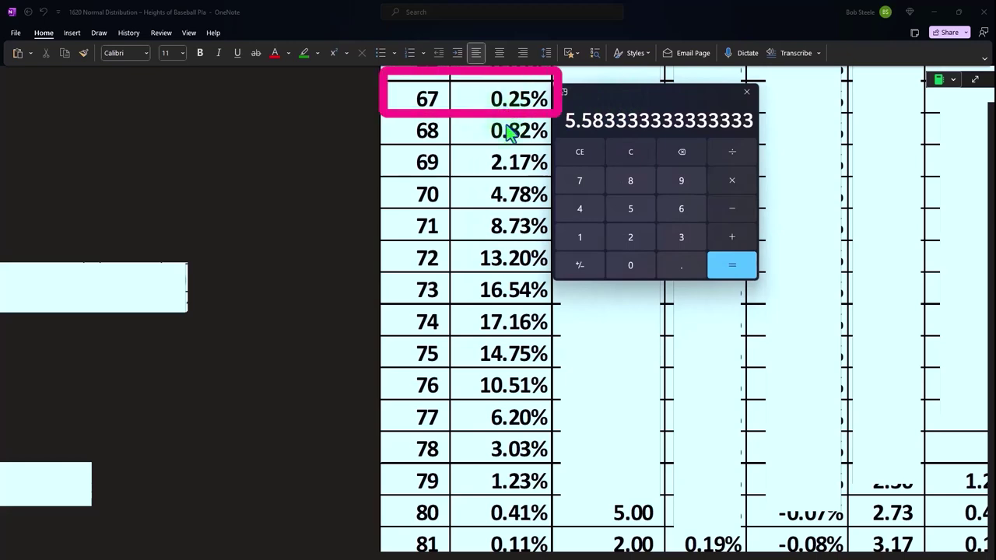
{"action": "scroll", "coordinate": [511, 153], "scroll_direction": "up", "scroll_amount": 3}
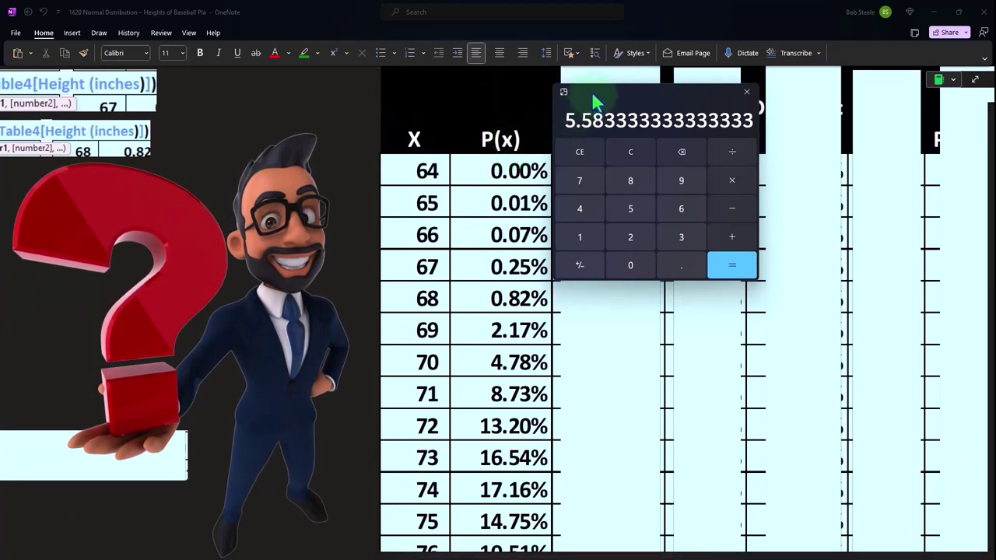
{"action": "left_click_drag", "start_coordinate": [593, 96], "coordinate": [995, 140]}
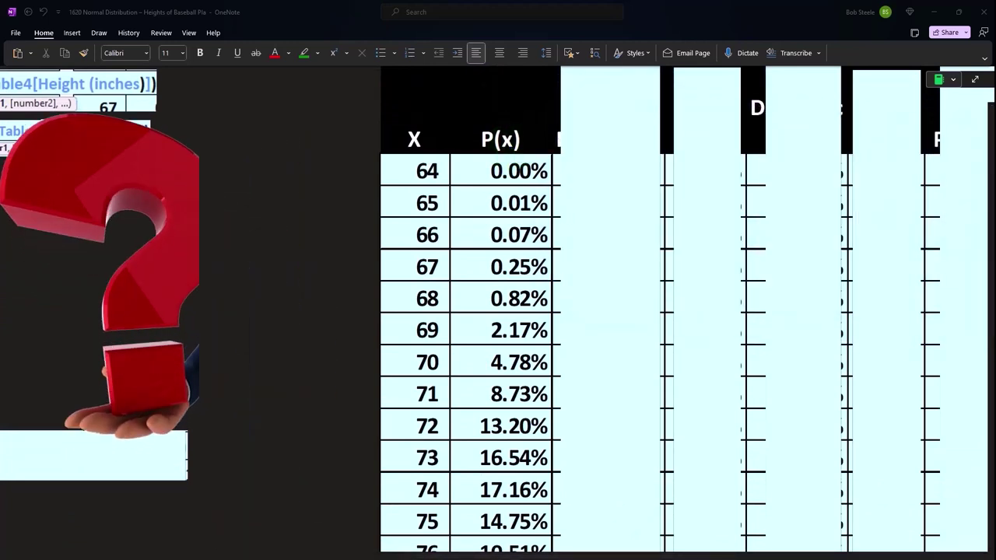
Shrink the cover over the column beside P(x) to reveal only its Actual Frequency heading
{"action": "left_click", "coordinate": [606, 161]}
{"action": "scroll", "coordinate": [607, 155], "scroll_direction": "up", "scroll_amount": 1}
{"action": "left_click_drag", "start_coordinate": [612, 145], "coordinate": [622, 194]}
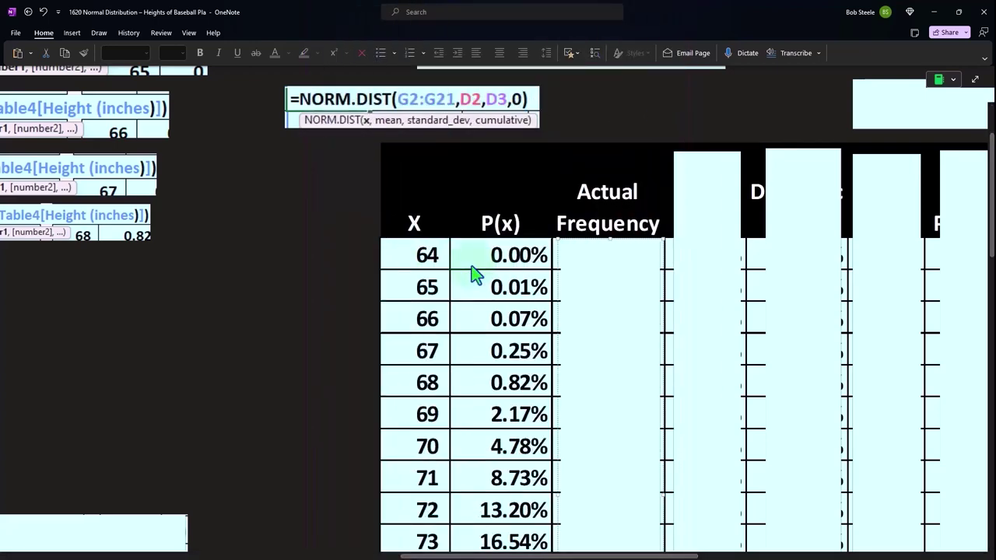
Review the Height (inches) data and delete the cover hiding the FREQUENCY formula above the distribution table
{"action": "left_click_drag", "start_coordinate": [571, 556], "coordinate": [373, 555]}
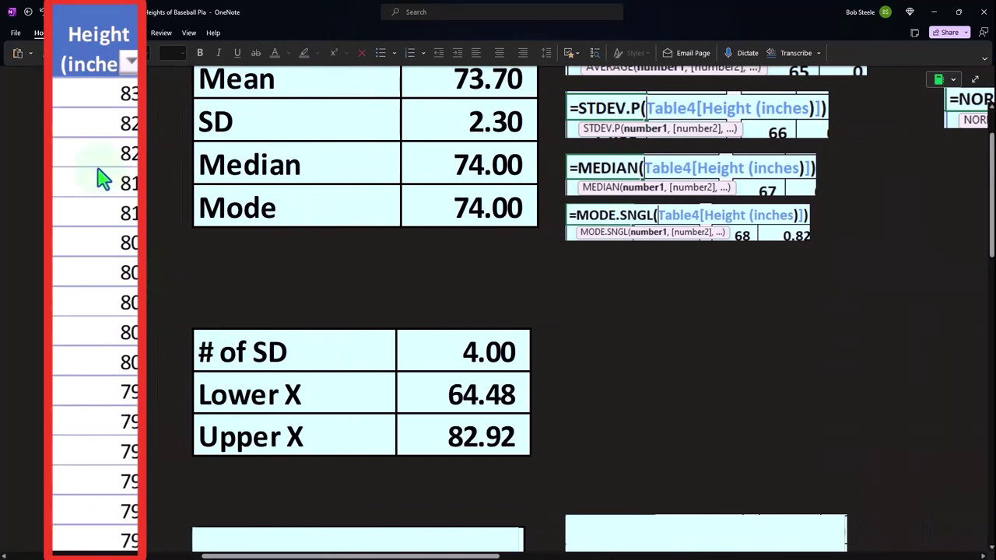
{"action": "left_click_drag", "start_coordinate": [492, 555], "coordinate": [675, 556]}
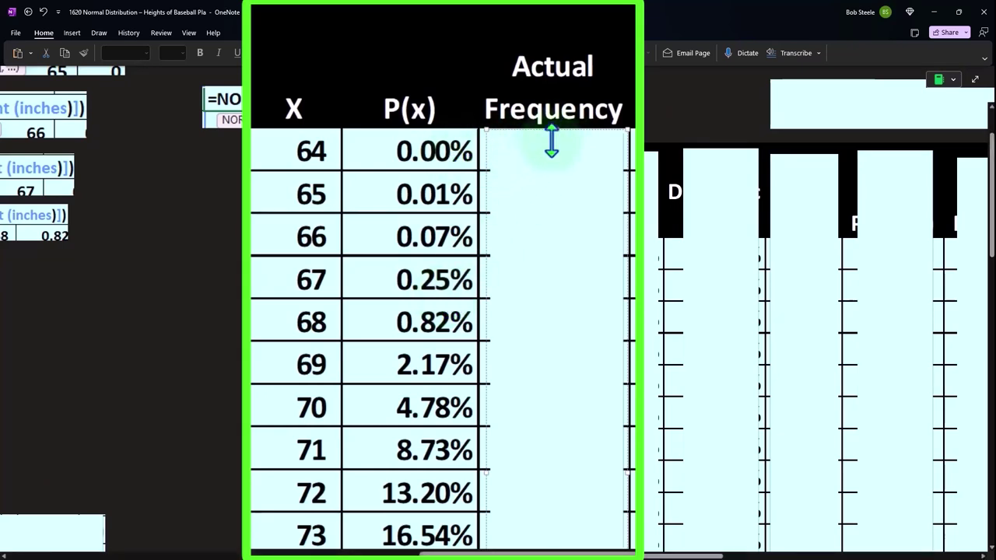
{"action": "scroll", "coordinate": [521, 232], "scroll_direction": "up", "scroll_amount": 1}
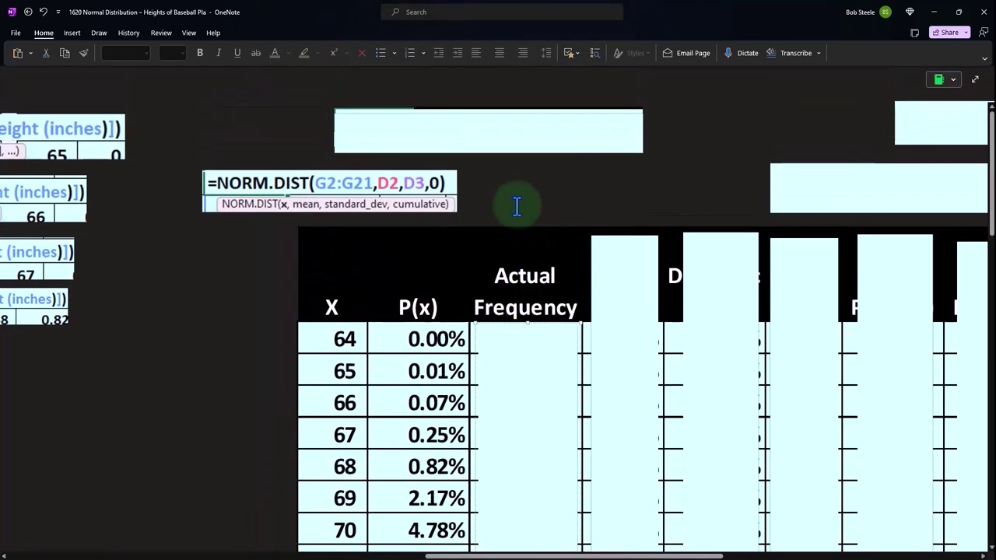
{"action": "left_click", "coordinate": [500, 142]}
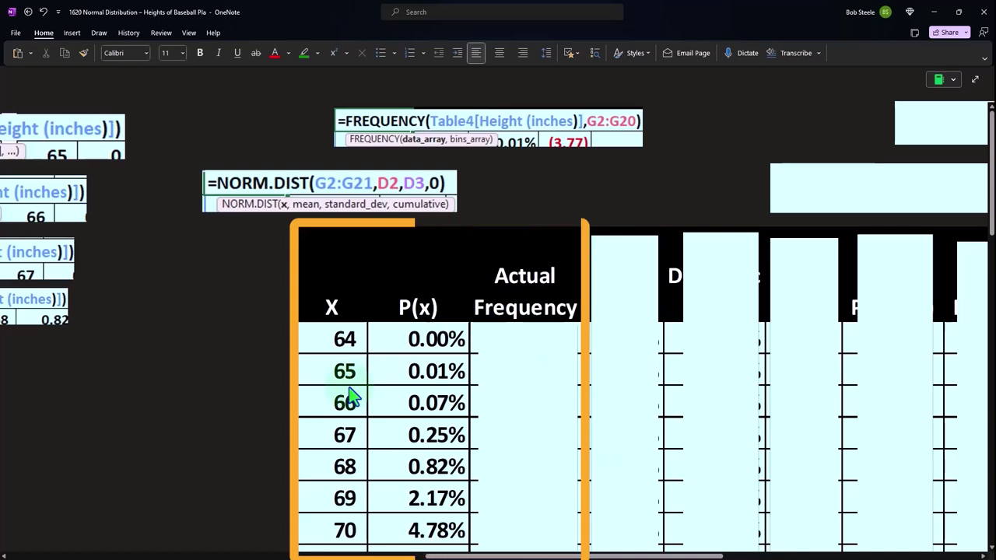
Shrink the Actual Frequency column's cover to reveal the counts for X = 64 through 69
{"action": "left_click_drag", "start_coordinate": [430, 556], "coordinate": [380, 556]}
{"action": "scroll", "coordinate": [367, 551], "scroll_direction": "left", "scroll_amount": 15}
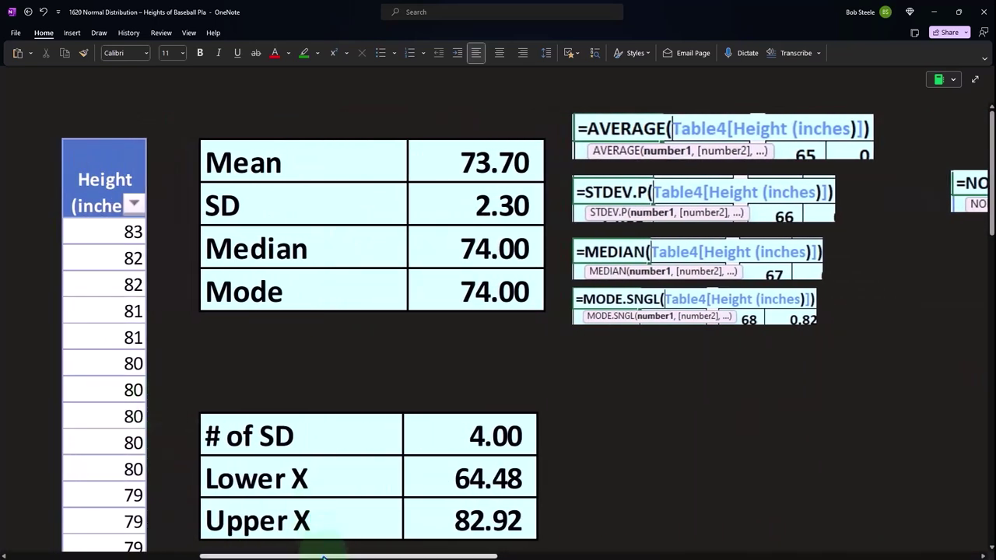
{"action": "scroll", "coordinate": [321, 547], "scroll_direction": "right", "scroll_amount": 15}
{"action": "scroll", "coordinate": [527, 551], "scroll_direction": "right", "scroll_amount": 5}
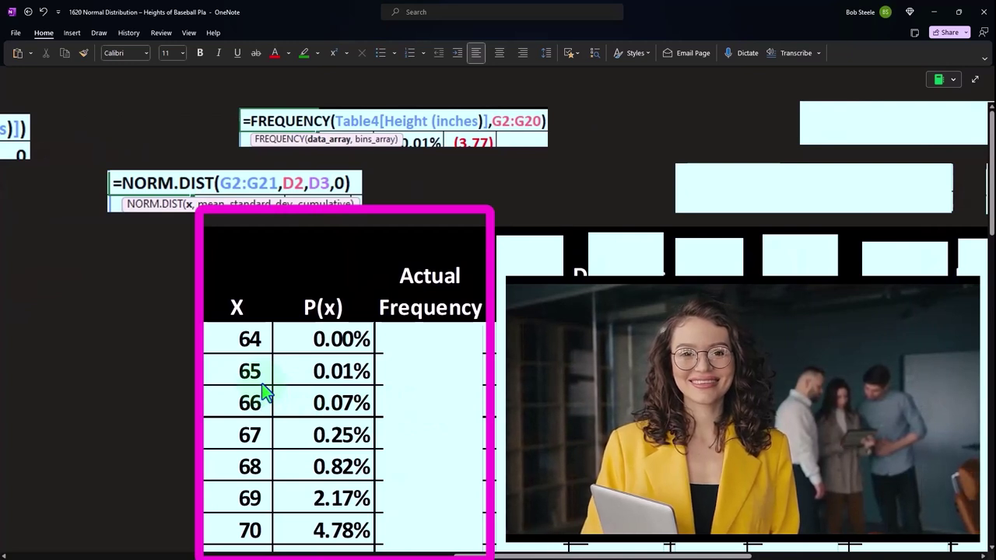
{"action": "left_click", "coordinate": [413, 366]}
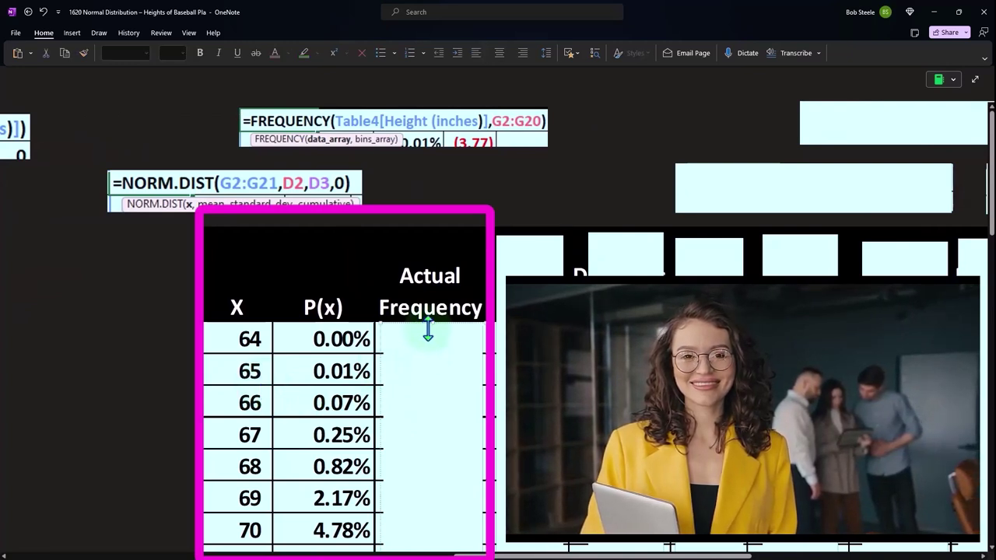
{"action": "left_click_drag", "start_coordinate": [428, 327], "coordinate": [440, 487]}
{"action": "scroll", "coordinate": [441, 455], "scroll_direction": "down", "scroll_amount": 1}
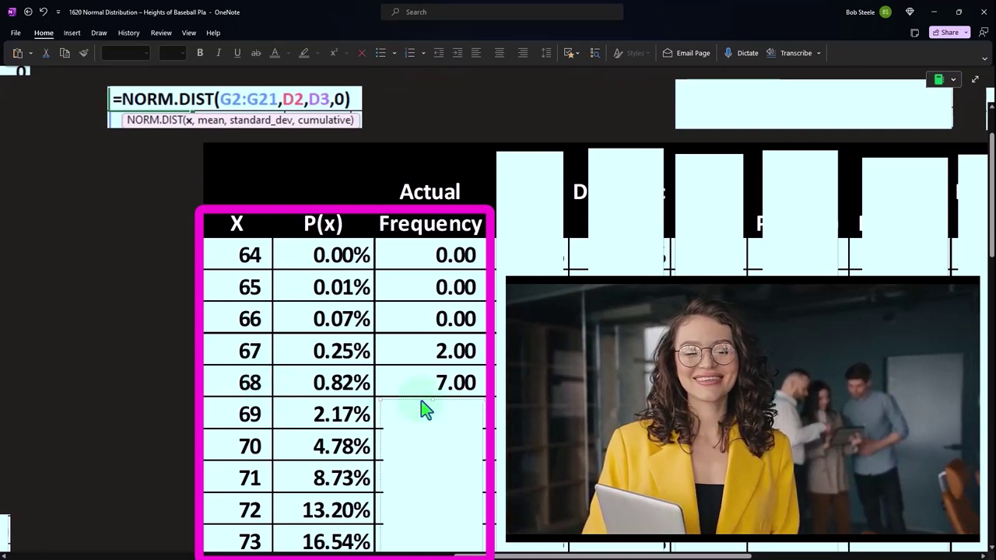
{"action": "scroll", "coordinate": [420, 404], "scroll_direction": "down", "scroll_amount": 1}
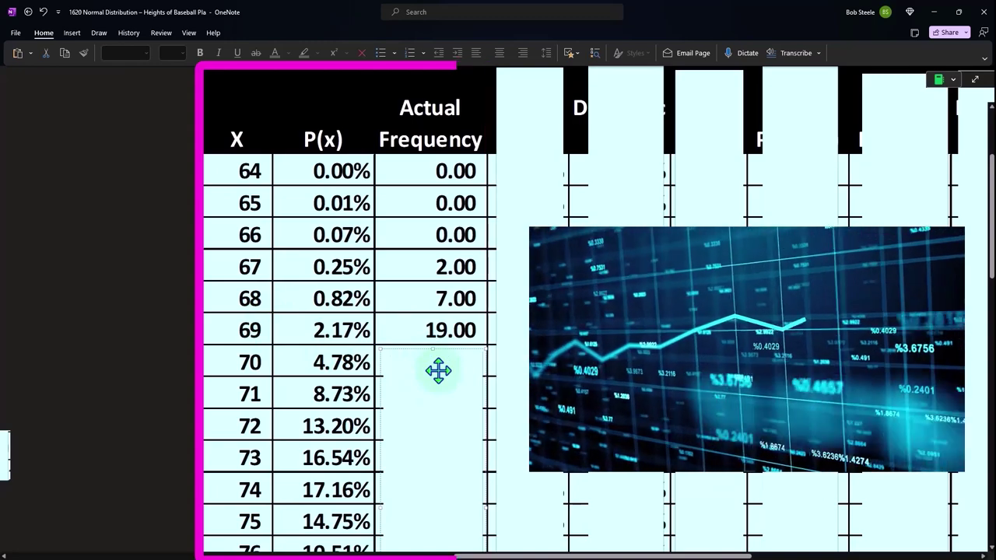
Delete the rest of the Actual Frequency cover to reveal the counts for X = 70 through 79
{"action": "scroll", "coordinate": [435, 366], "scroll_direction": "down", "scroll_amount": 5}
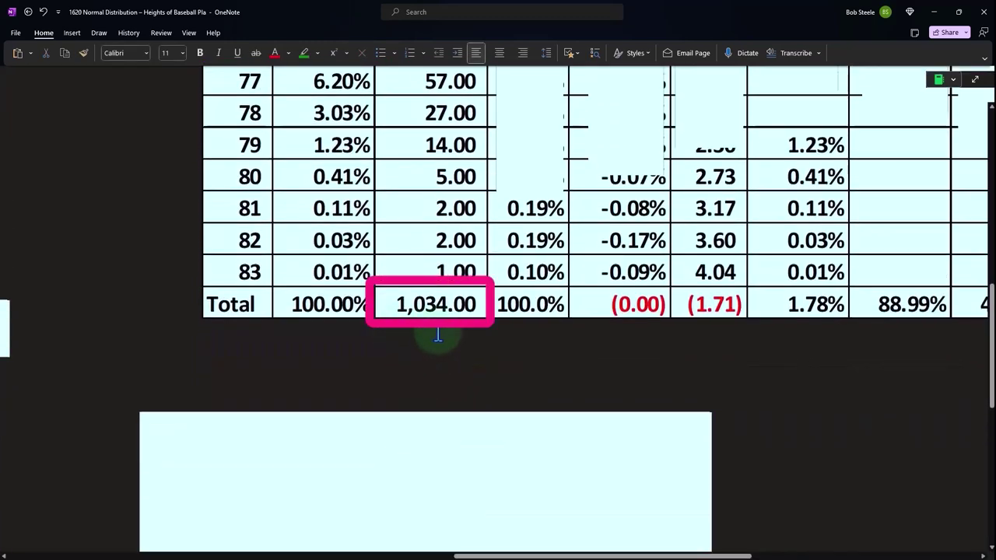
{"action": "left_click_drag", "start_coordinate": [574, 554], "coordinate": [362, 552]}
{"action": "scroll", "coordinate": [329, 518], "scroll_direction": "up", "scroll_amount": 8}
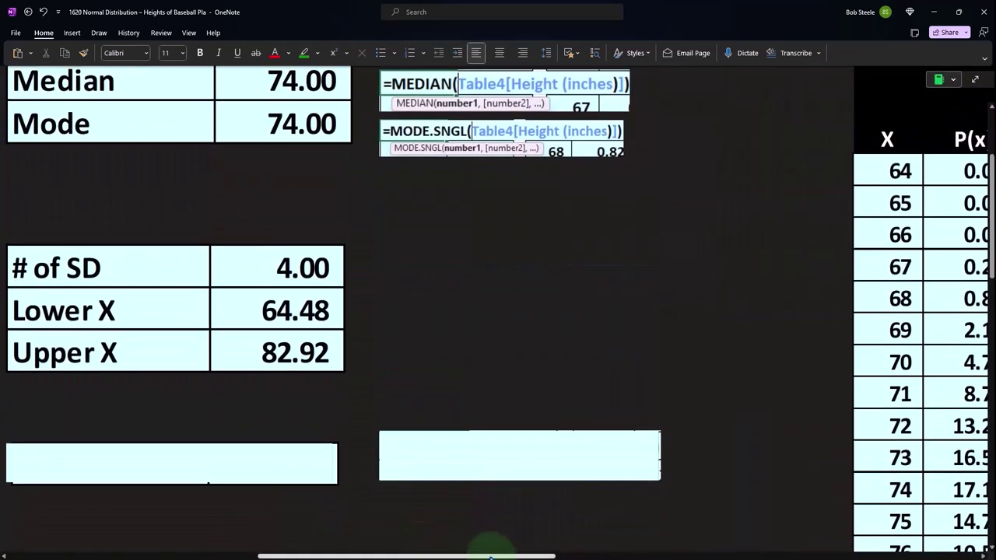
Delete the covers over the Count data row and its COUNT formula, and compare the count with the Actual Frequency total
{"action": "left_click_drag", "start_coordinate": [490, 557], "coordinate": [420, 554]}
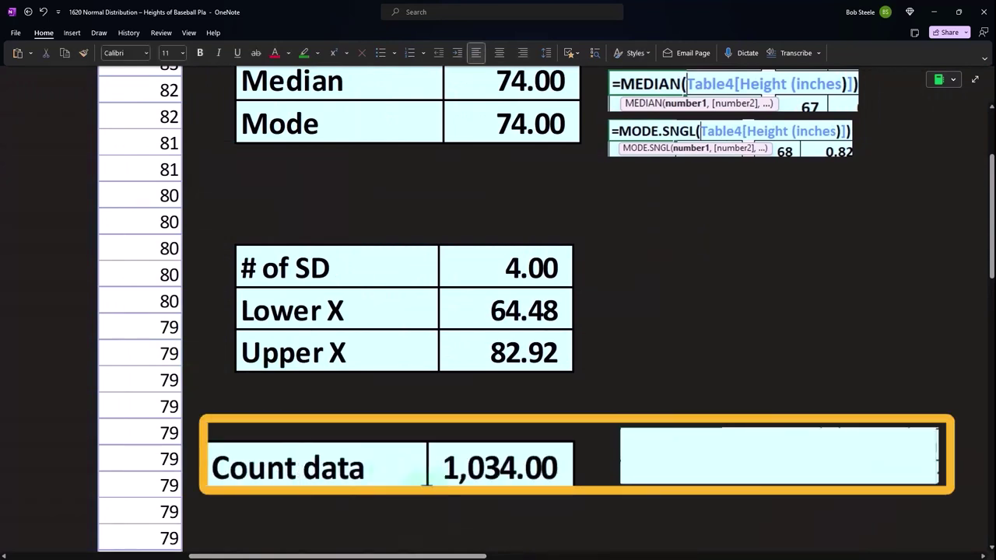
{"action": "left_click", "coordinate": [718, 476]}
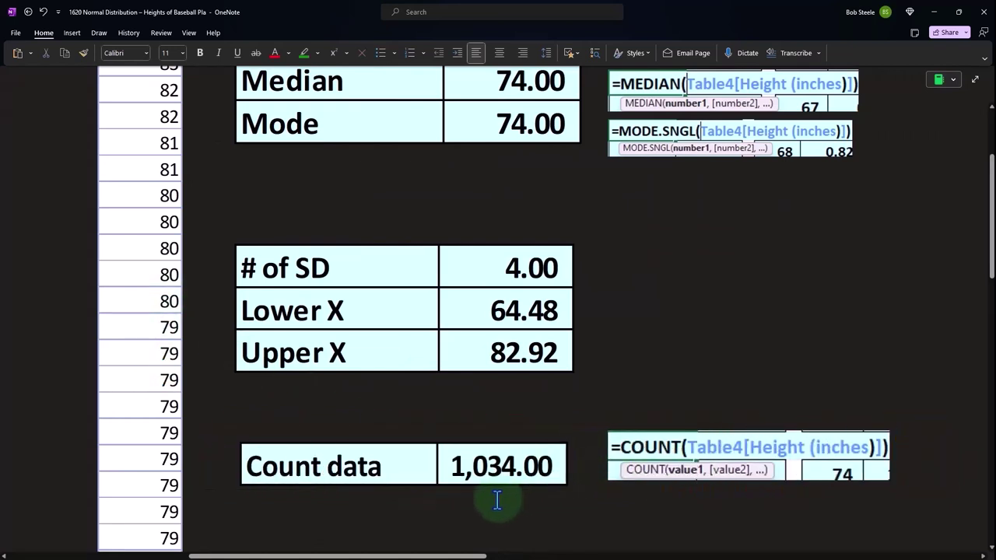
{"action": "left_click_drag", "start_coordinate": [469, 557], "coordinate": [718, 556]}
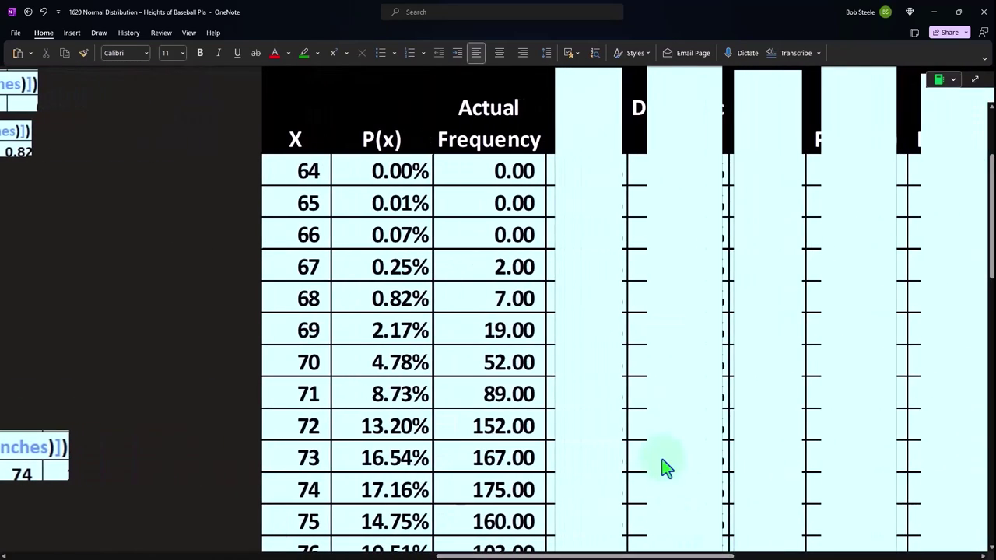
{"action": "scroll", "coordinate": [661, 467], "scroll_direction": "down", "scroll_amount": 3}
{"action": "scroll", "coordinate": [659, 472], "scroll_direction": "down", "scroll_amount": 1}
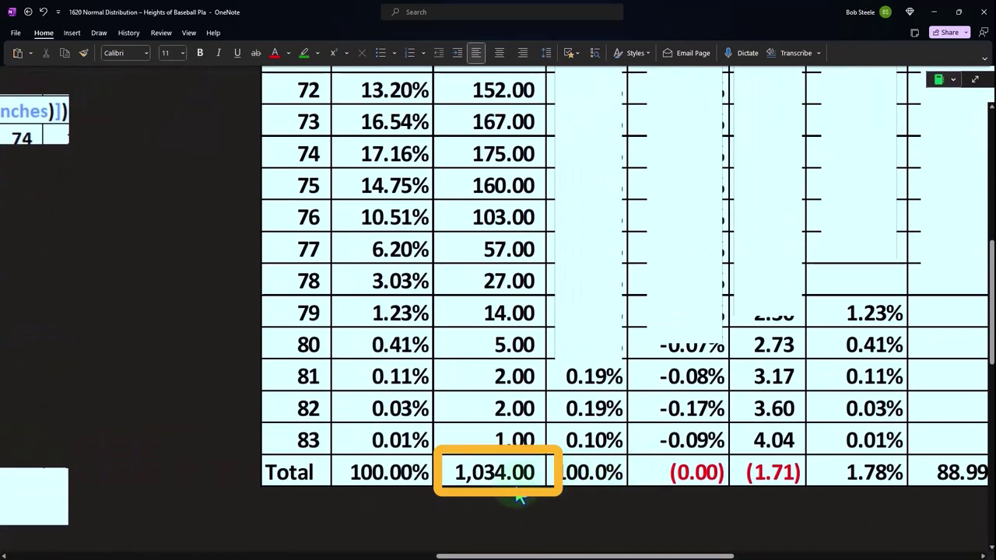
Shrink the cover over the column beside Actual Frequency to reveal only its % of Total heading
{"action": "scroll", "coordinate": [515, 491], "scroll_direction": "up", "scroll_amount": 10}
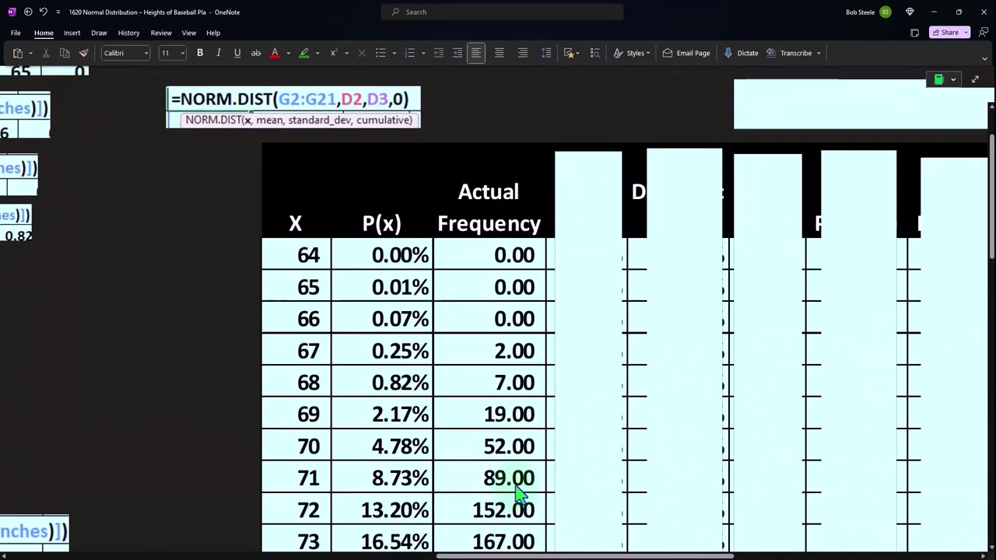
{"action": "left_click", "coordinate": [599, 253]}
{"action": "left_click_drag", "start_coordinate": [590, 152], "coordinate": [589, 233]}
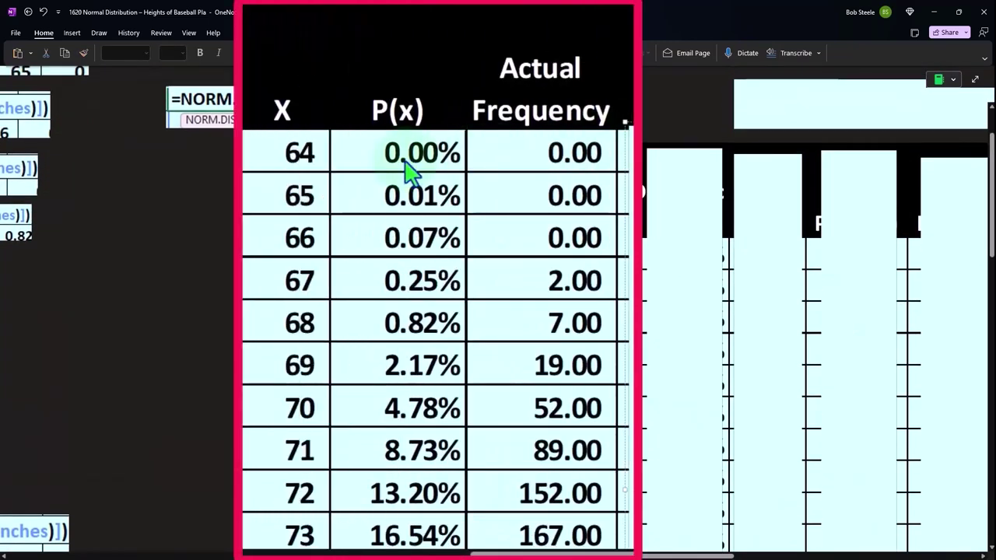
Switch to Calculator and multiply 0.132, the P(x) for X = 72, by the total count of 1034
{"action": "scroll", "coordinate": [442, 272], "scroll_direction": "down", "scroll_amount": 5}
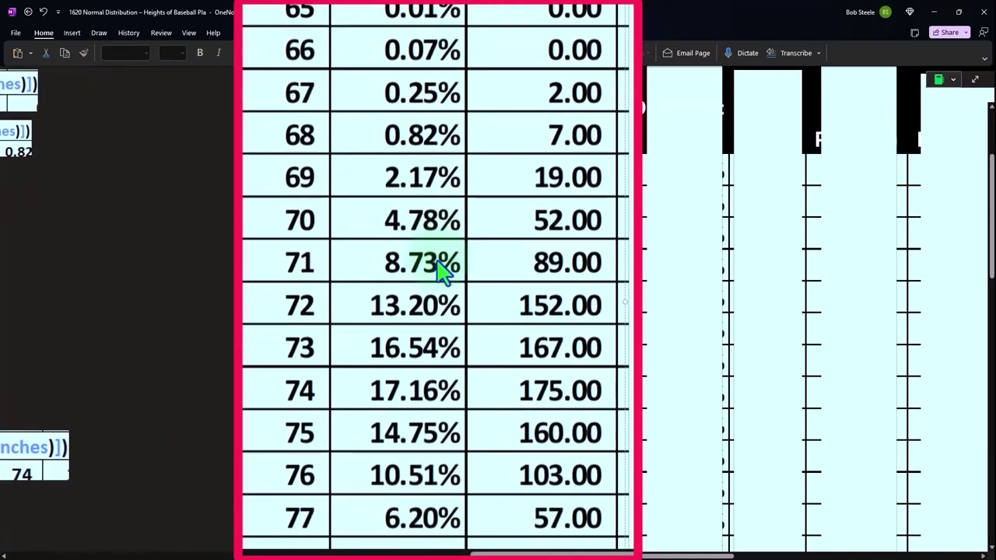
{"action": "scroll", "coordinate": [421, 187], "scroll_direction": "down", "scroll_amount": 3}
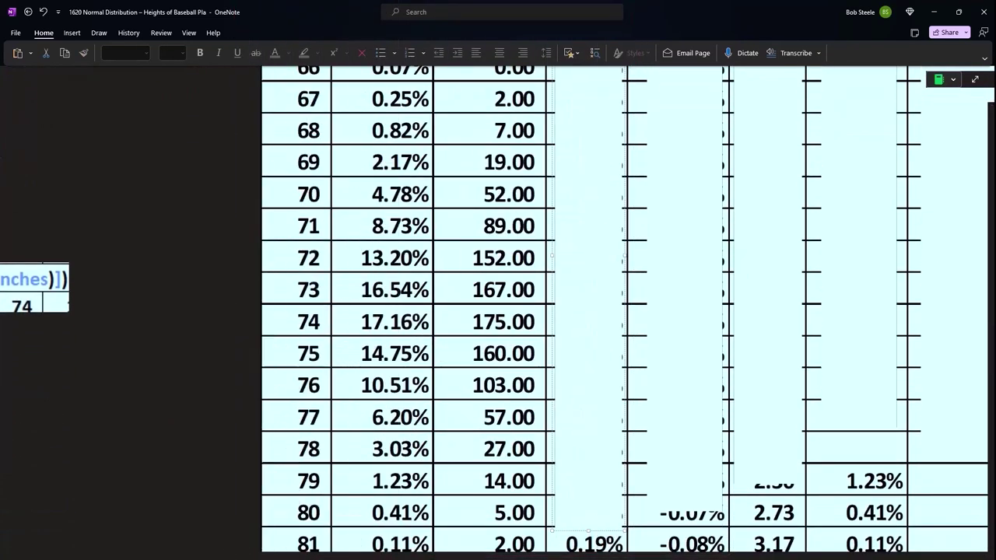
{"action": "left_click_drag", "start_coordinate": [599, 215], "coordinate": [535, 292]}
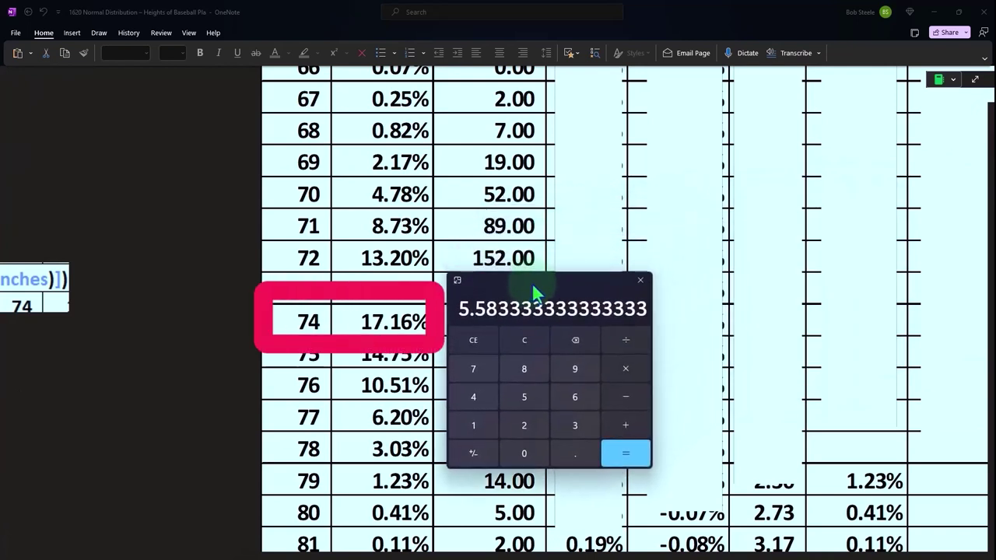
{"action": "left_click", "coordinate": [524, 340]}
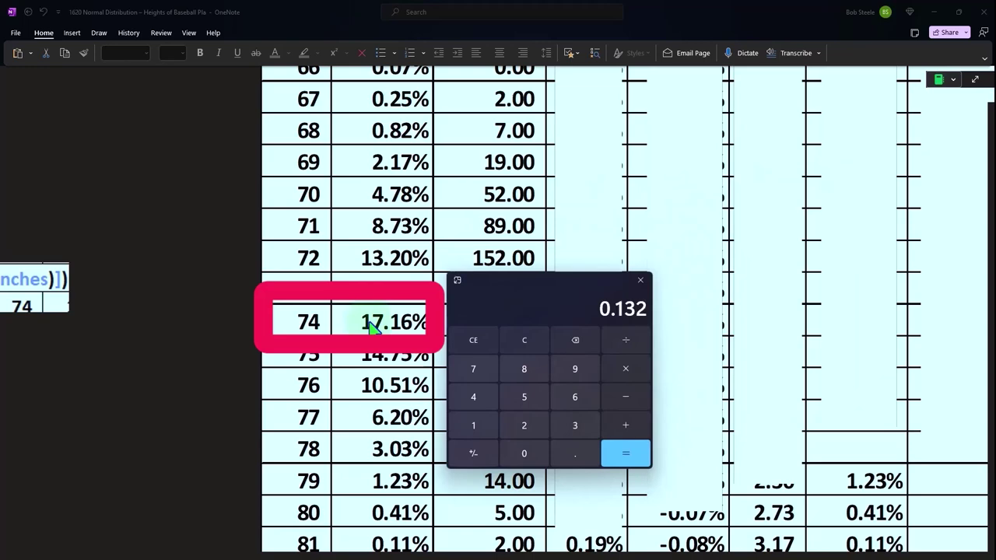
{"action": "scroll", "coordinate": [382, 438], "scroll_direction": "down", "scroll_amount": 5}
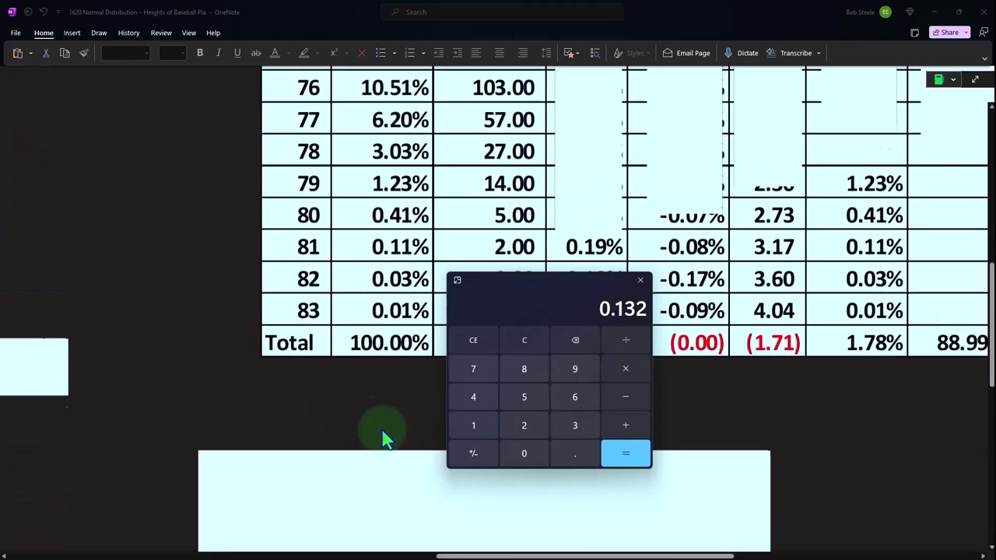
{"action": "scroll", "coordinate": [429, 336], "scroll_direction": "up", "scroll_amount": 3}
{"action": "left_click_drag", "start_coordinate": [496, 306], "coordinate": [592, 278]}
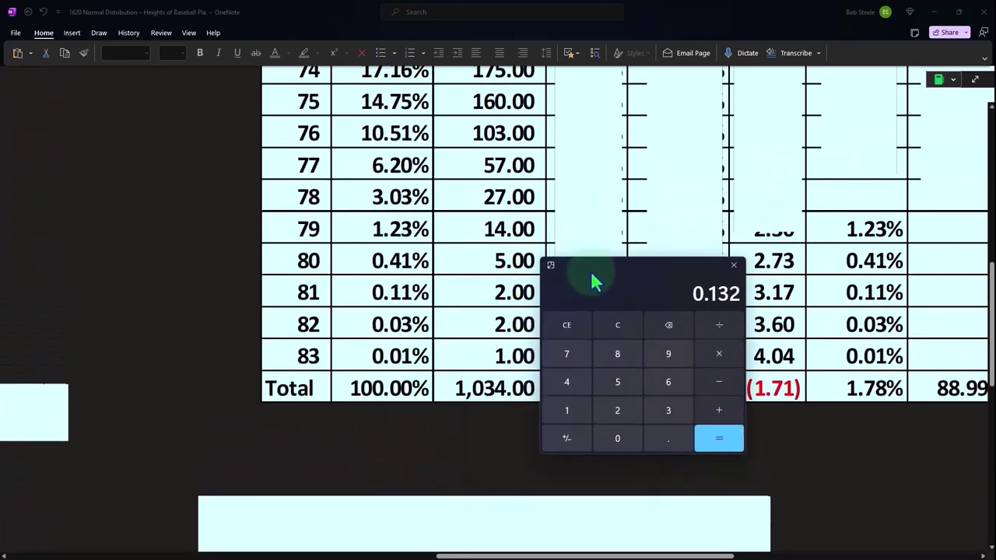
{"action": "left_click", "coordinate": [717, 354]}
{"action": "type", "text": "1034"}
{"action": "key", "text": "Return"}
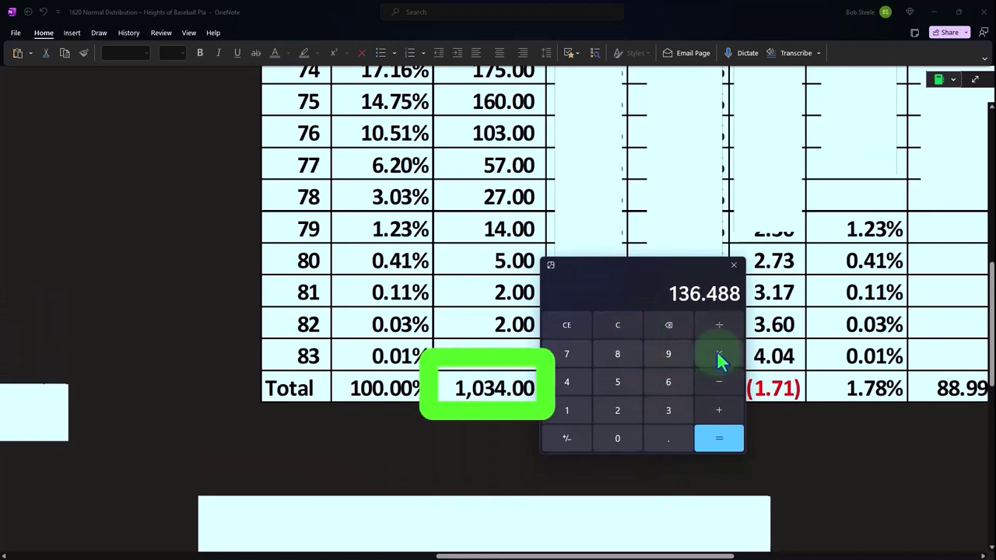
Move Calculator clear of the table and shrink the % of Total cover to reveal the percentages for X = 64 through 68
{"action": "scroll", "coordinate": [495, 346], "scroll_direction": "up", "scroll_amount": 5}
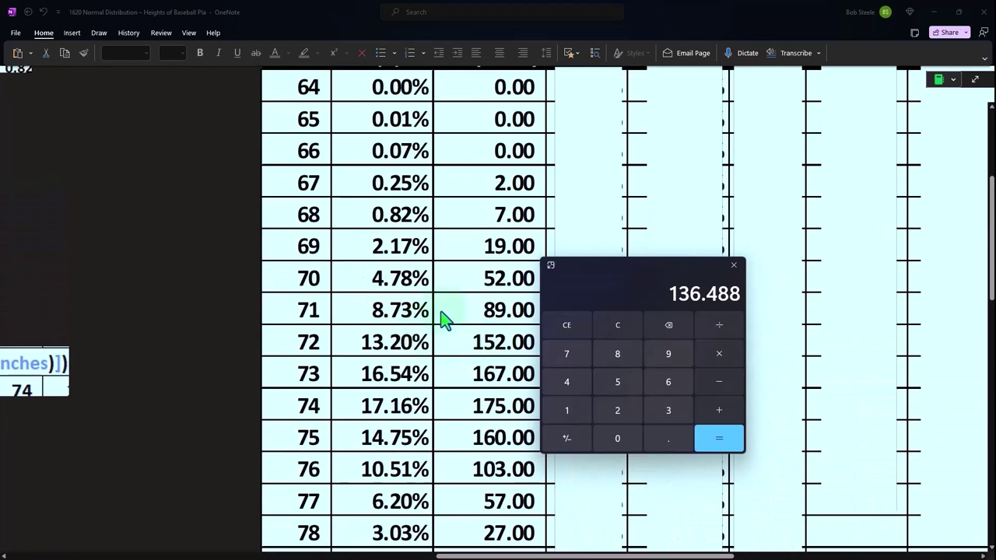
{"action": "scroll", "coordinate": [443, 319], "scroll_direction": "down", "scroll_amount": 2}
{"action": "left_click_drag", "start_coordinate": [558, 273], "coordinate": [637, 280]}
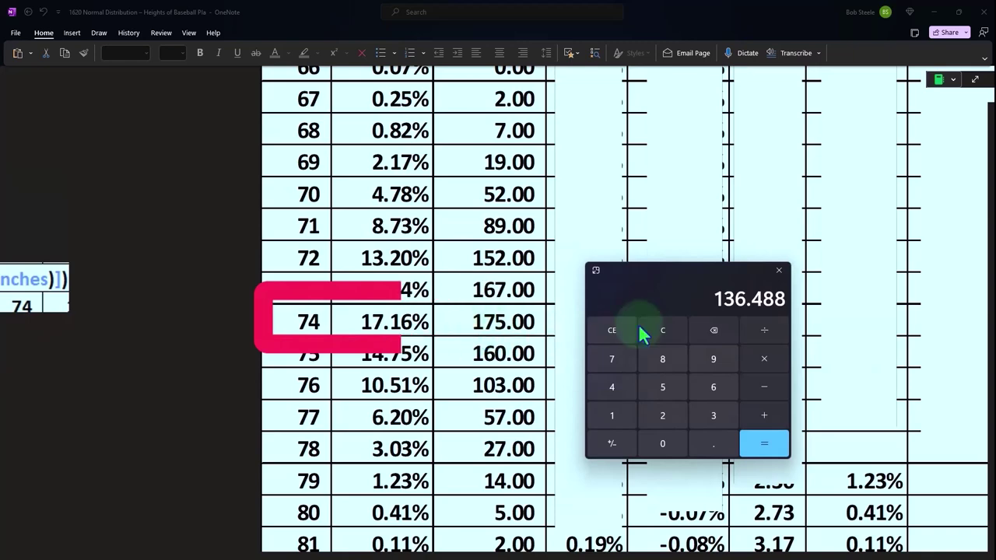
{"action": "left_click_drag", "start_coordinate": [677, 288], "coordinate": [913, 270]}
{"action": "scroll", "coordinate": [687, 319], "scroll_direction": "up", "scroll_amount": 5}
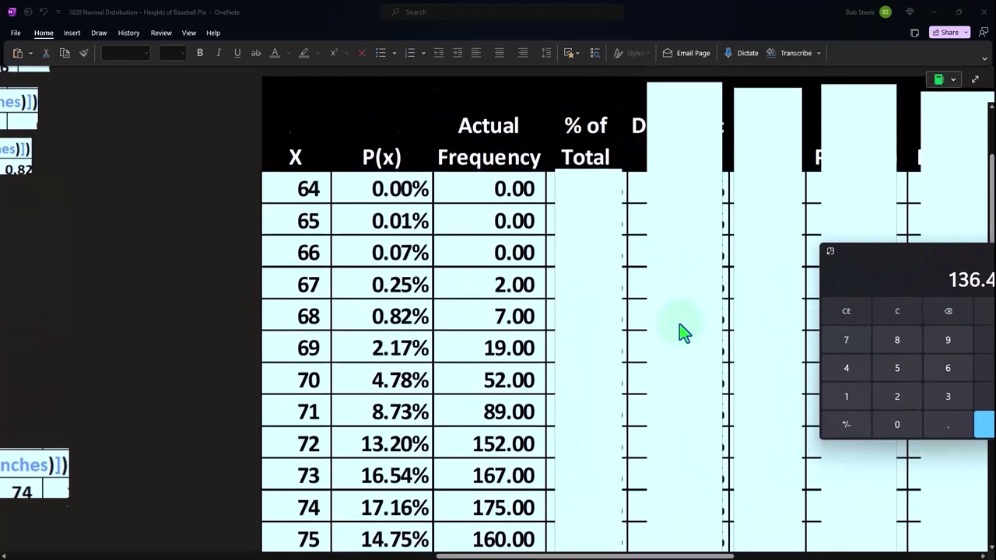
{"action": "left_click_drag", "start_coordinate": [590, 319], "coordinate": [593, 486]}
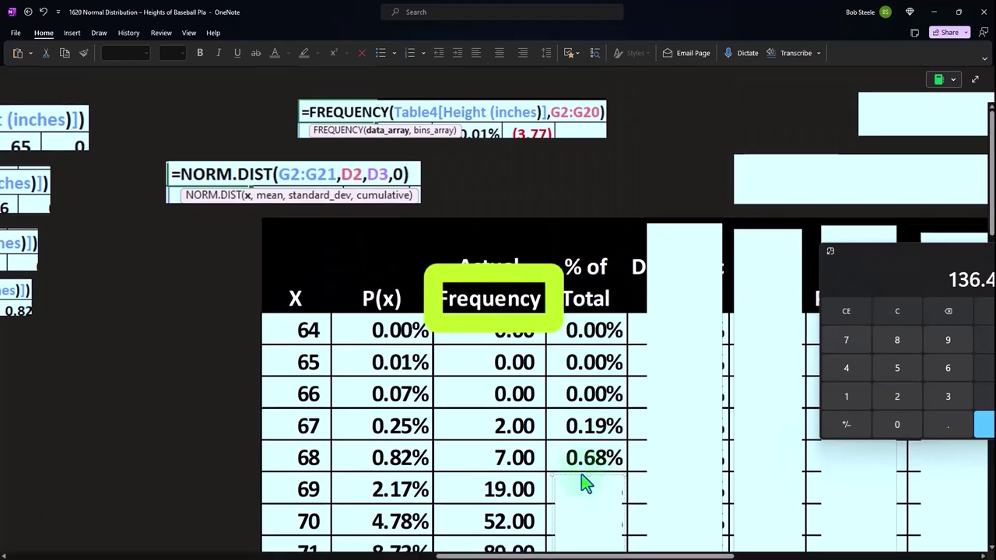
Divide 7, the Actual Frequency for X = 68, by 1034 in Calculator and compare it with the % of Total column
{"action": "scroll", "coordinate": [542, 348], "scroll_direction": "down", "scroll_amount": 3}
{"action": "left_click_drag", "start_coordinate": [900, 267], "coordinate": [743, 285]}
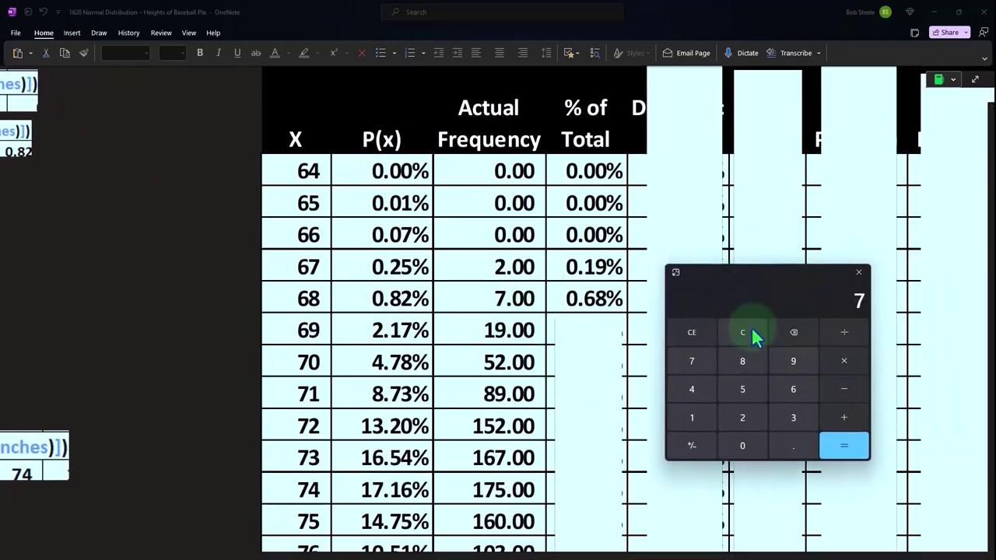
{"action": "scroll", "coordinate": [600, 365], "scroll_direction": "down", "scroll_amount": 8}
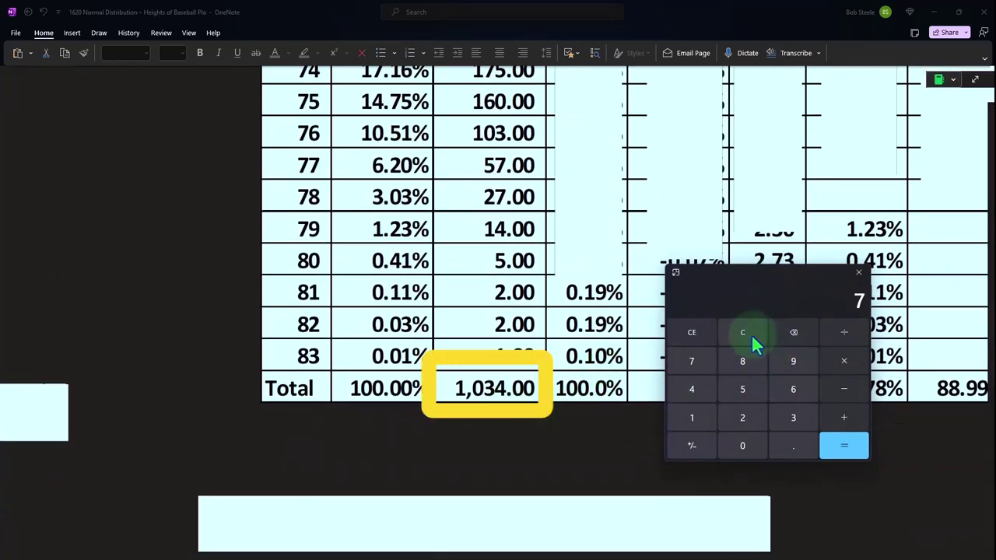
{"action": "left_click", "coordinate": [847, 334]}
{"action": "type", "text": "1034"}
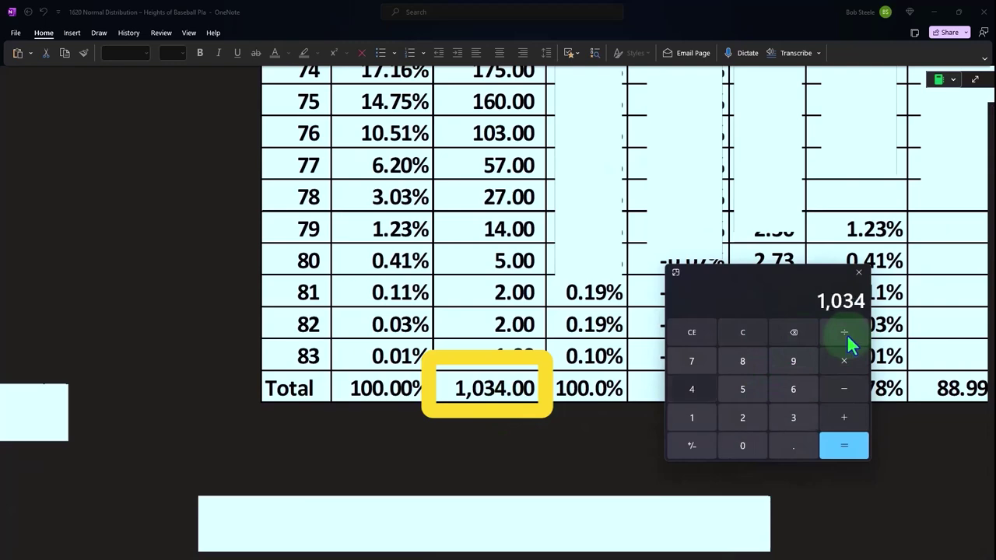
{"action": "key", "text": "Return"}
{"action": "scroll", "coordinate": [565, 336], "scroll_direction": "up", "scroll_amount": 5}
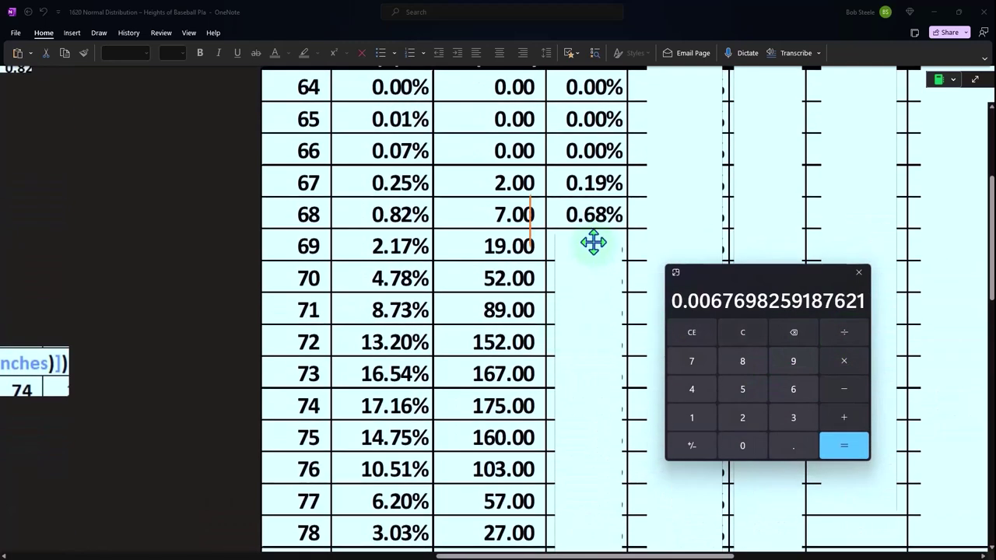